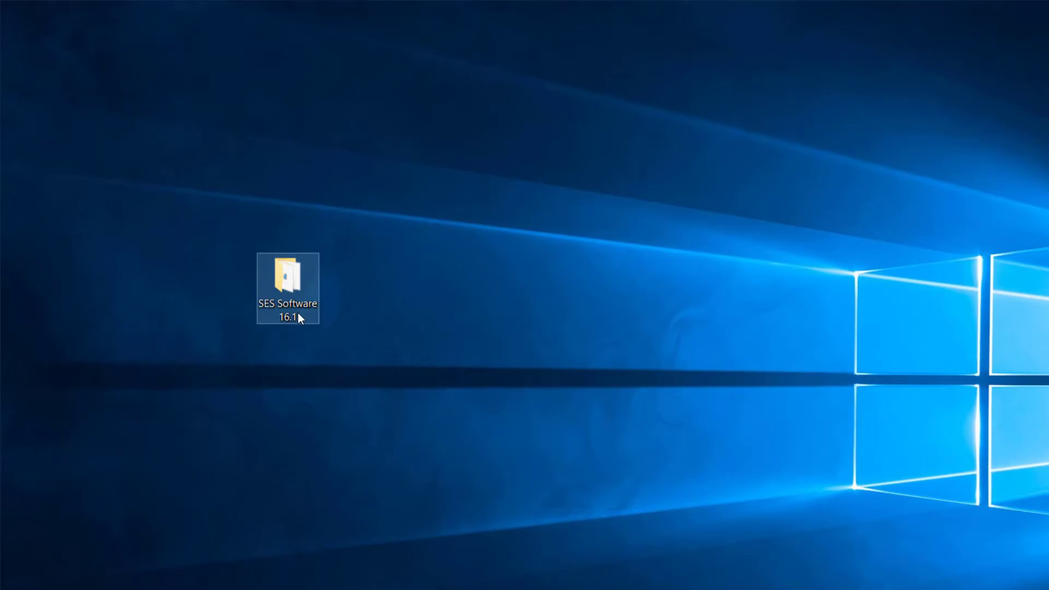
Step: Launch SESConverter from the Tools folder inside the SES Software 16.1 folder
{"action": "double_click", "coordinate": [298, 314]}
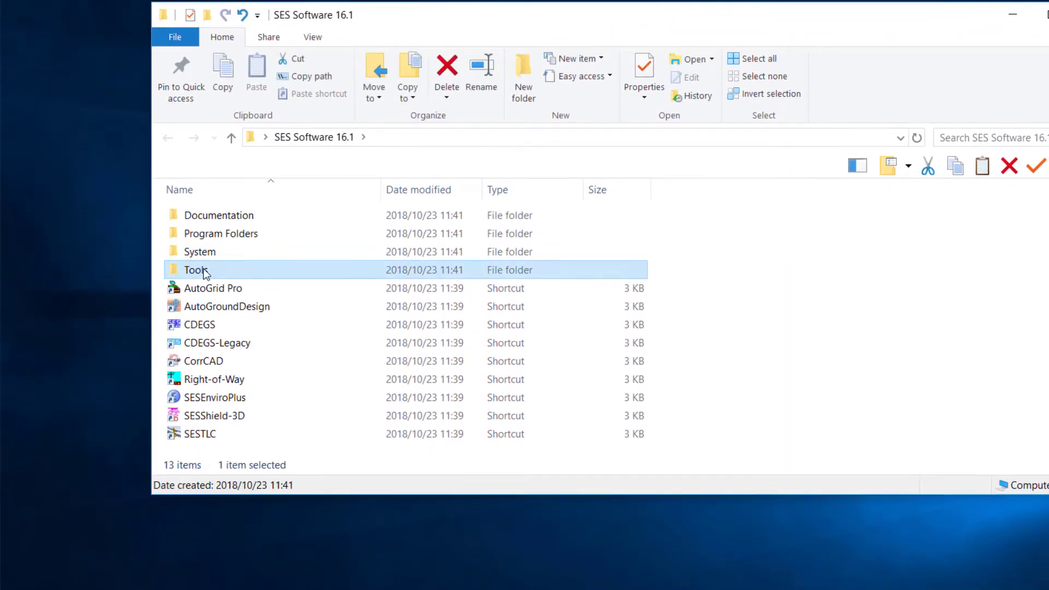
{"action": "double_click", "coordinate": [205, 271]}
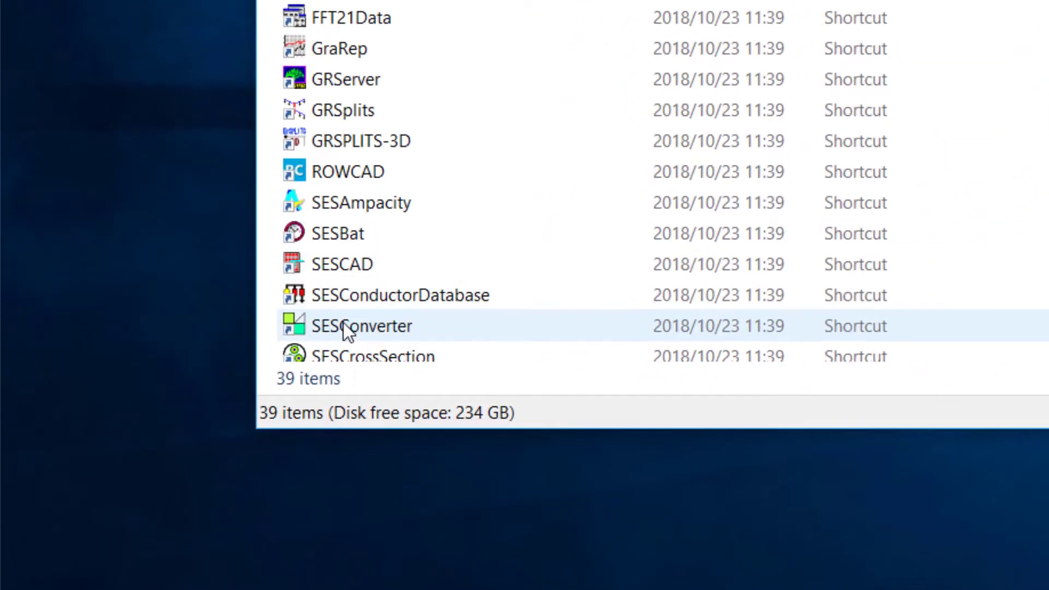
{"action": "double_click", "coordinate": [344, 325]}
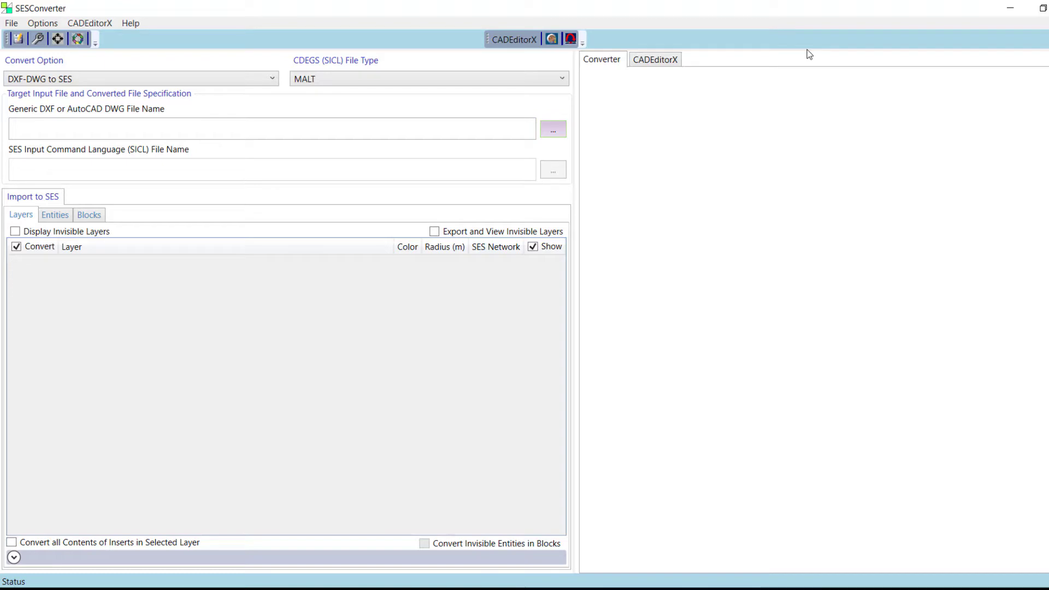
{"action": "left_click", "coordinate": [666, 61]}
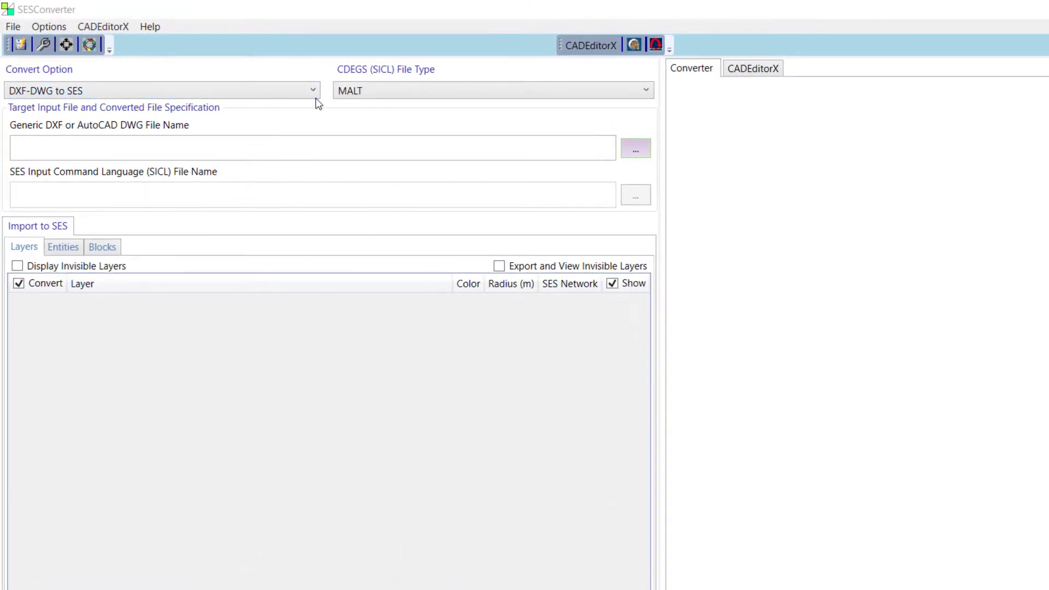
Step: Set the conversion option to DXF-DWG to SES and the CDEGS file type to MALT
{"action": "left_click", "coordinate": [313, 91]}
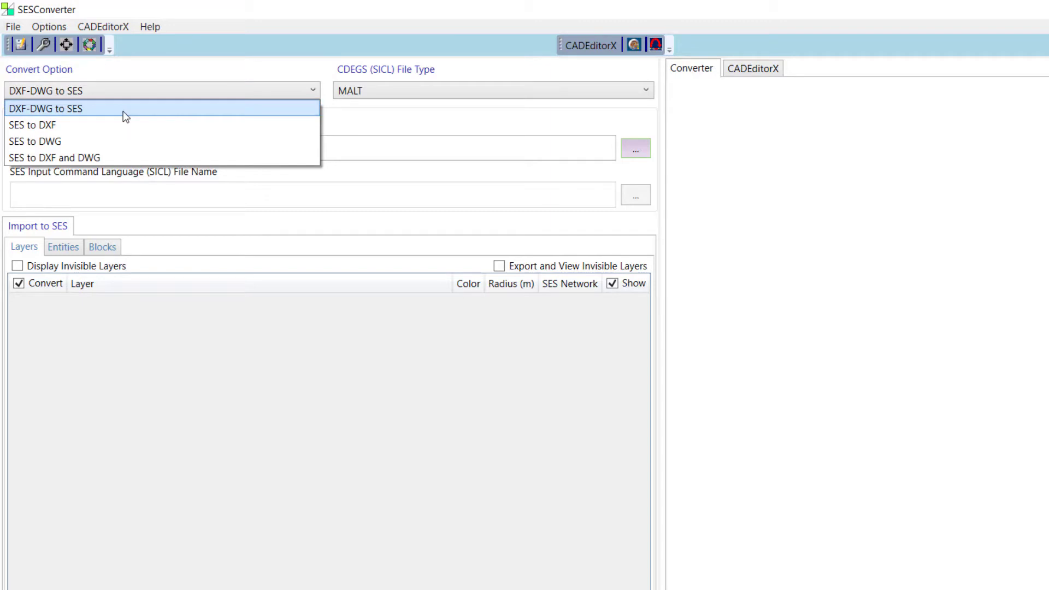
{"action": "left_click", "coordinate": [126, 112]}
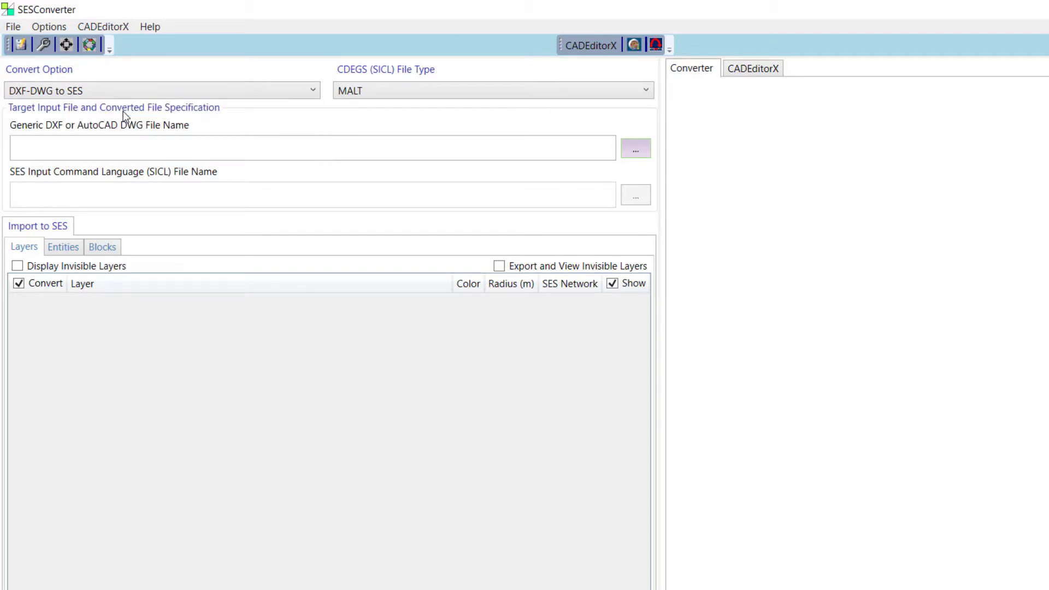
{"action": "left_click", "coordinate": [462, 93]}
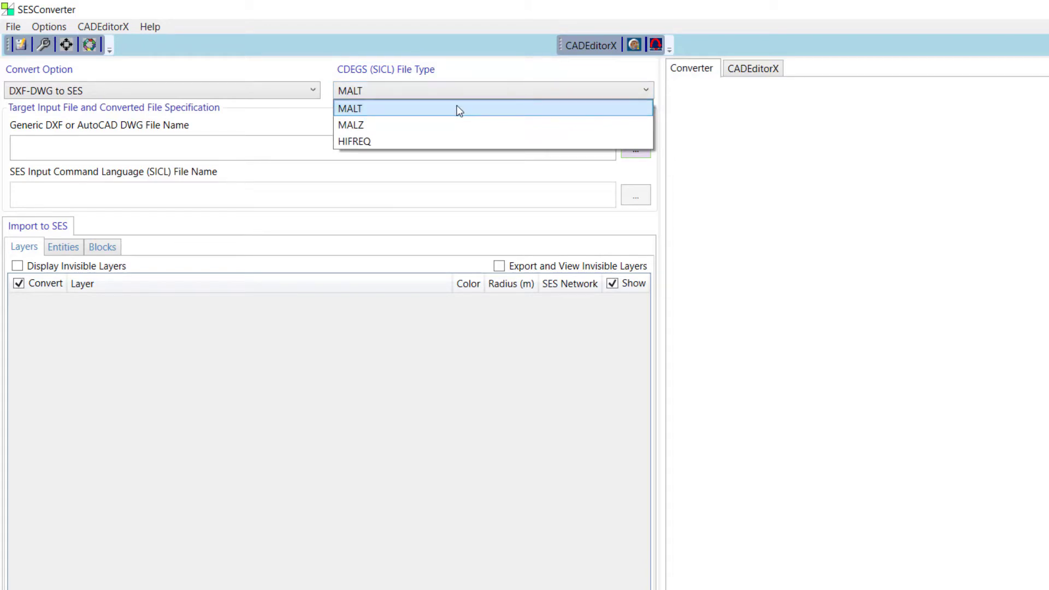
{"action": "left_click", "coordinate": [356, 108]}
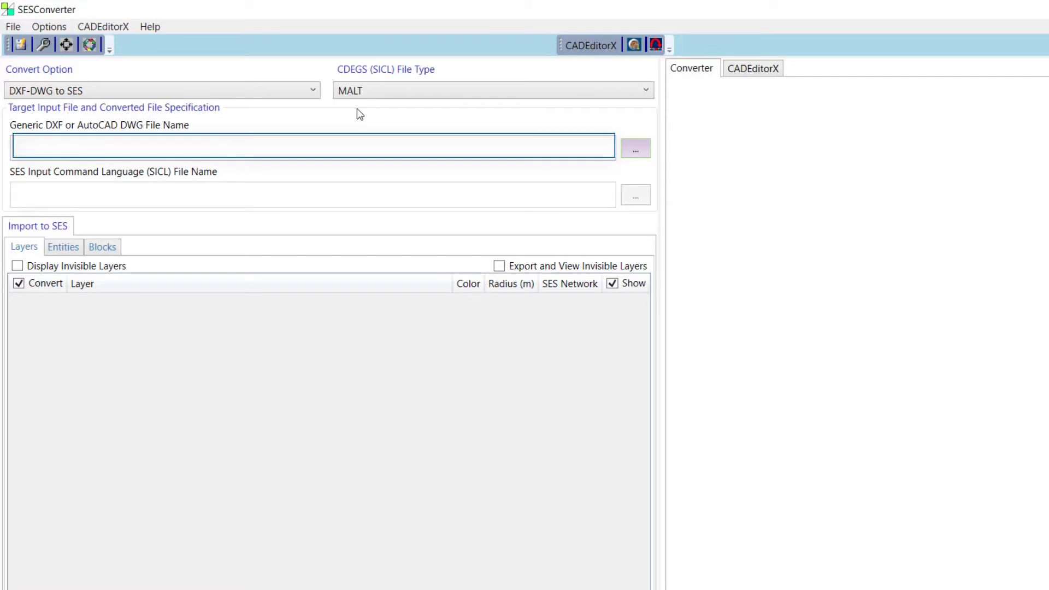
Step: Load INSERT - ByLayer_L1Off.dwg from the Example for Tutorial folder as the input drawing
{"action": "left_click", "coordinate": [574, 154]}
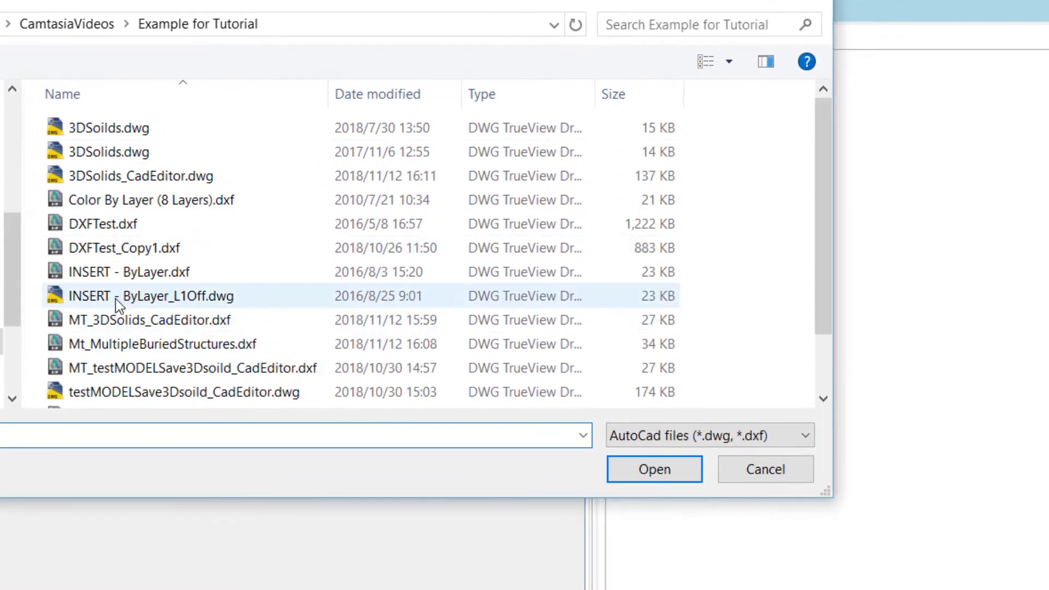
{"action": "left_click", "coordinate": [116, 302]}
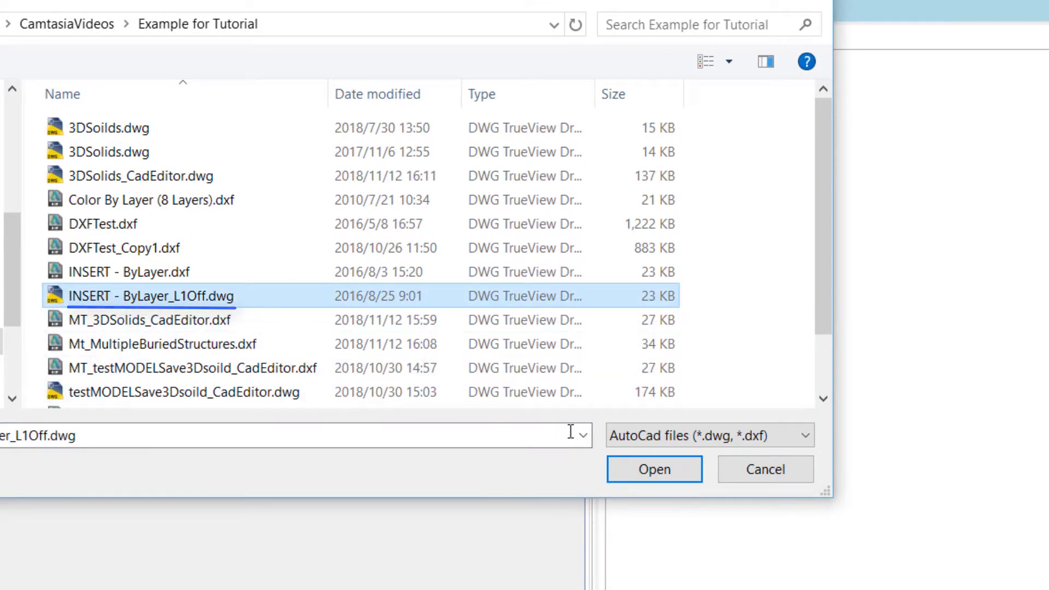
{"action": "left_click", "coordinate": [617, 471]}
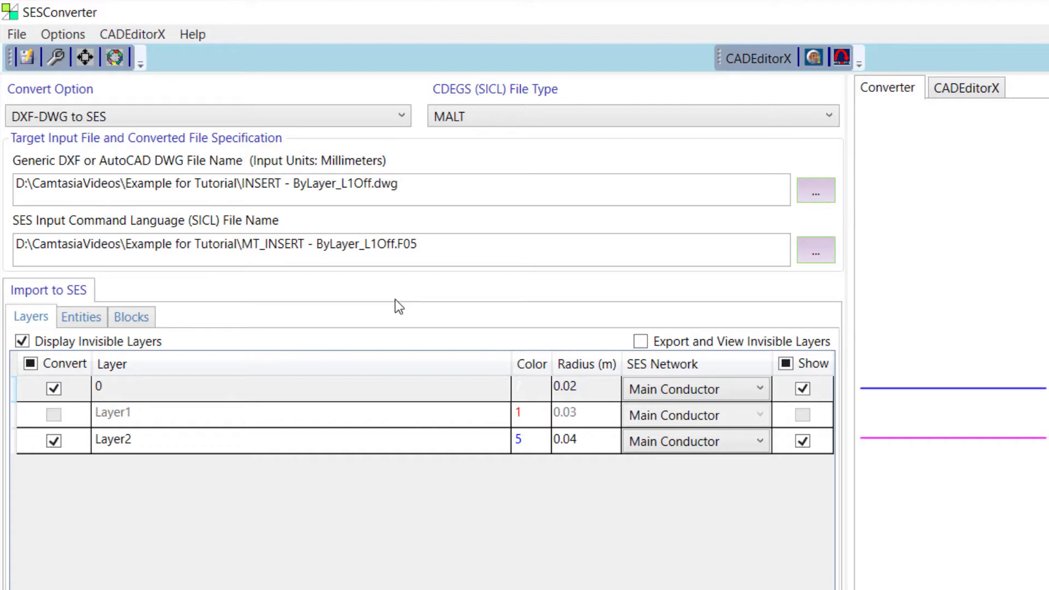
Step: Review the imported drawing's entities and blocks, and check the radius assigned to each layer
{"action": "left_click", "coordinate": [80, 317]}
{"action": "left_click", "coordinate": [129, 318]}
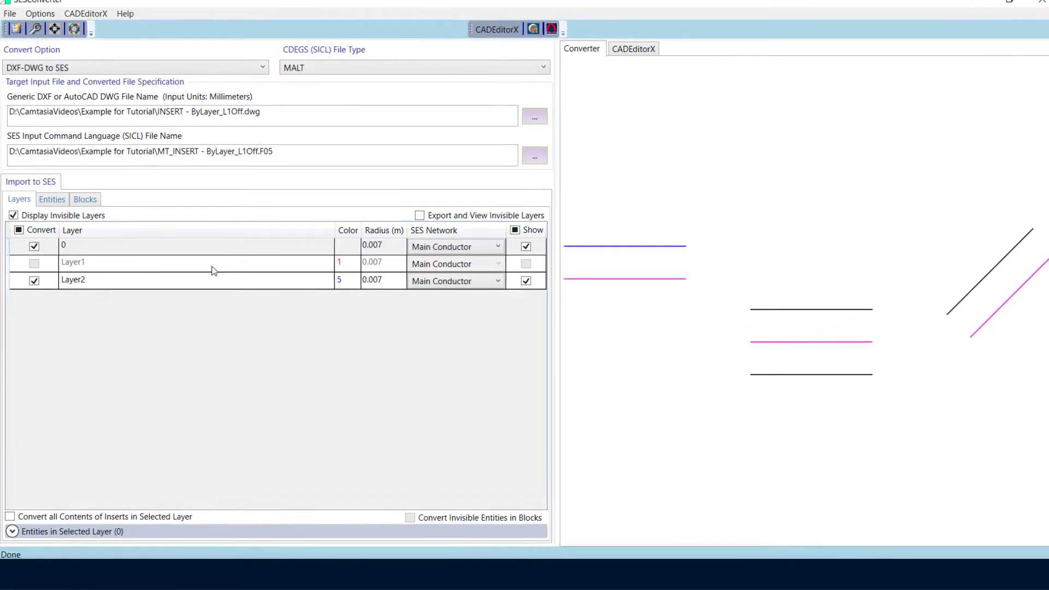
{"action": "left_click", "coordinate": [372, 230]}
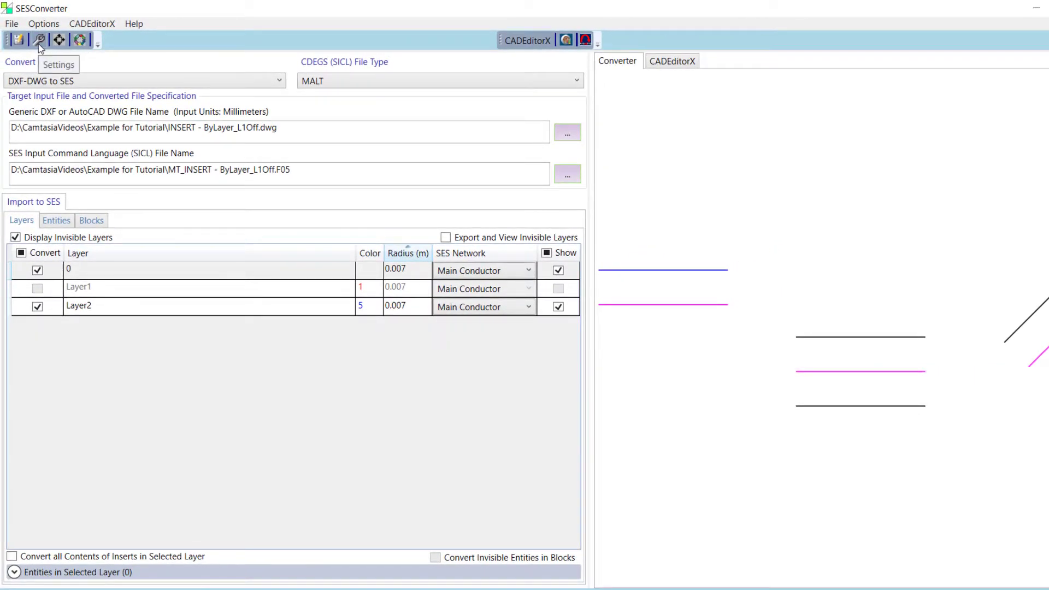
Step: Load the color-to-radius mapping from Test.DEF in the converter settings and apply it
{"action": "left_click", "coordinate": [38, 44]}
{"action": "left_click", "coordinate": [587, 350]}
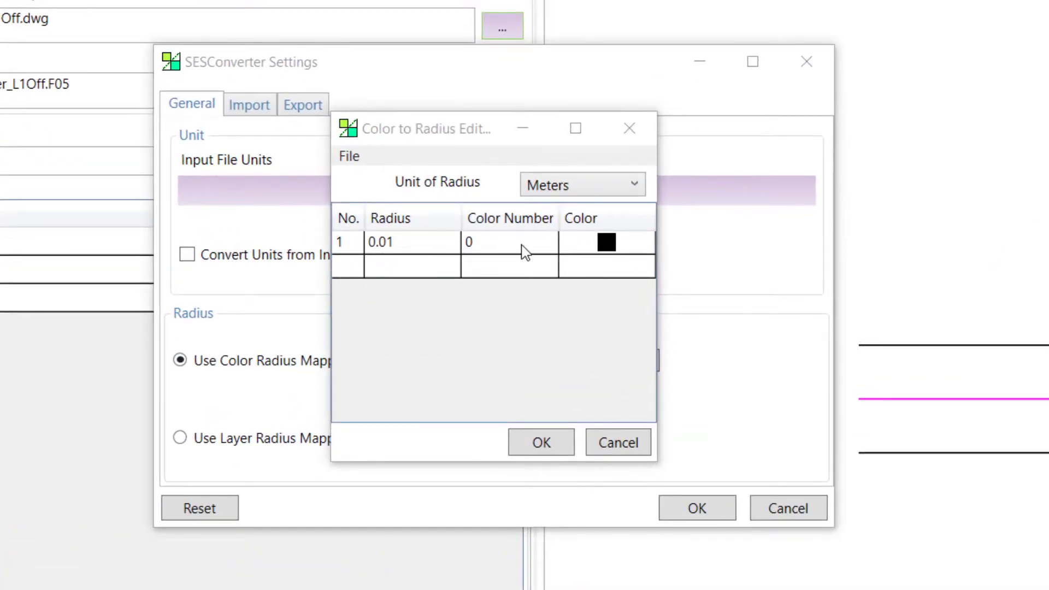
{"action": "left_click", "coordinate": [353, 157]}
{"action": "left_click", "coordinate": [391, 184]}
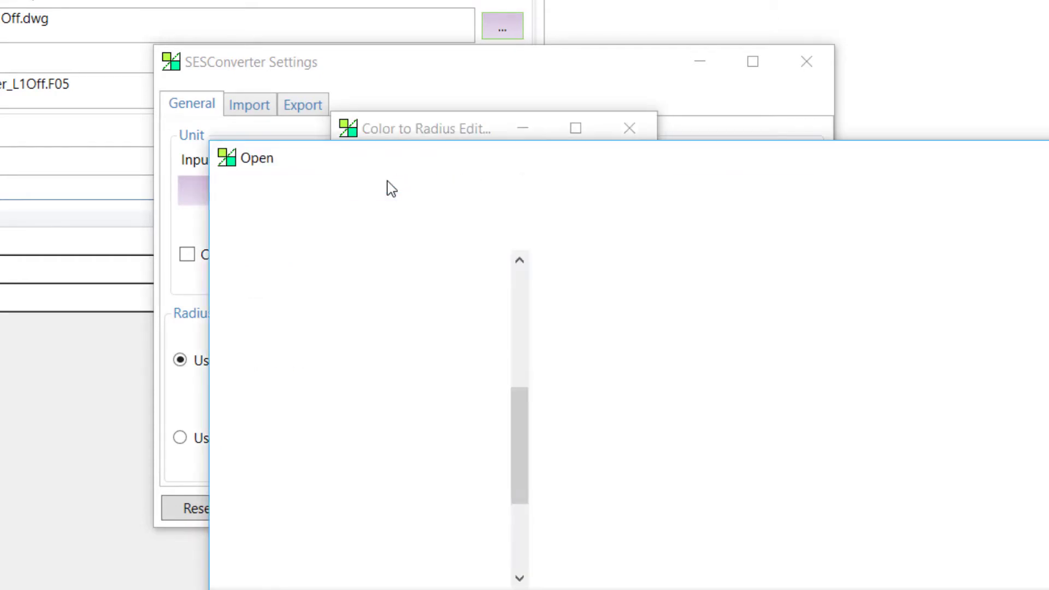
{"action": "left_click", "coordinate": [620, 379]}
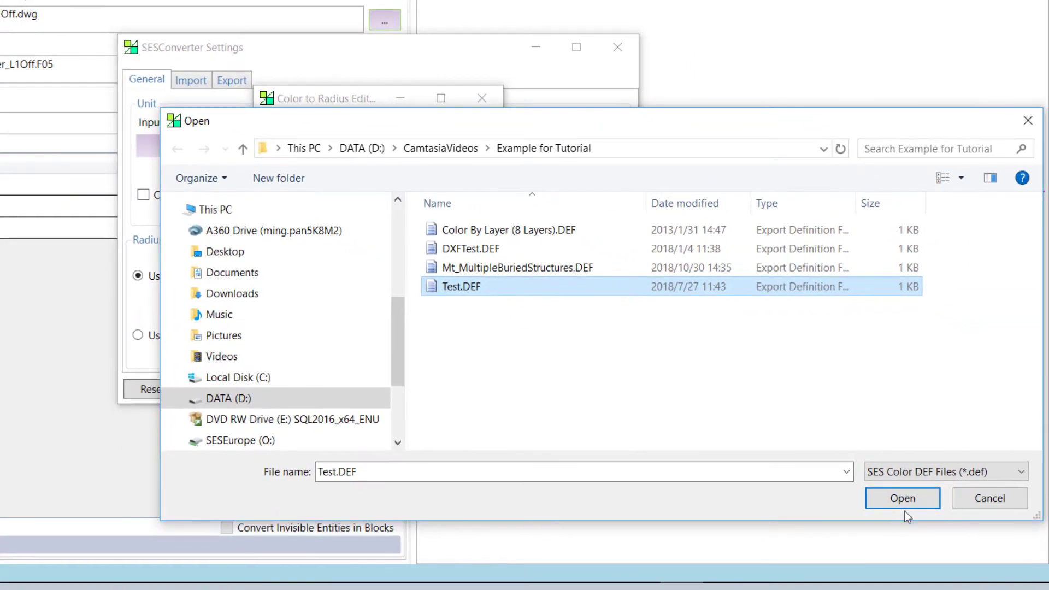
{"action": "left_click", "coordinate": [903, 499]}
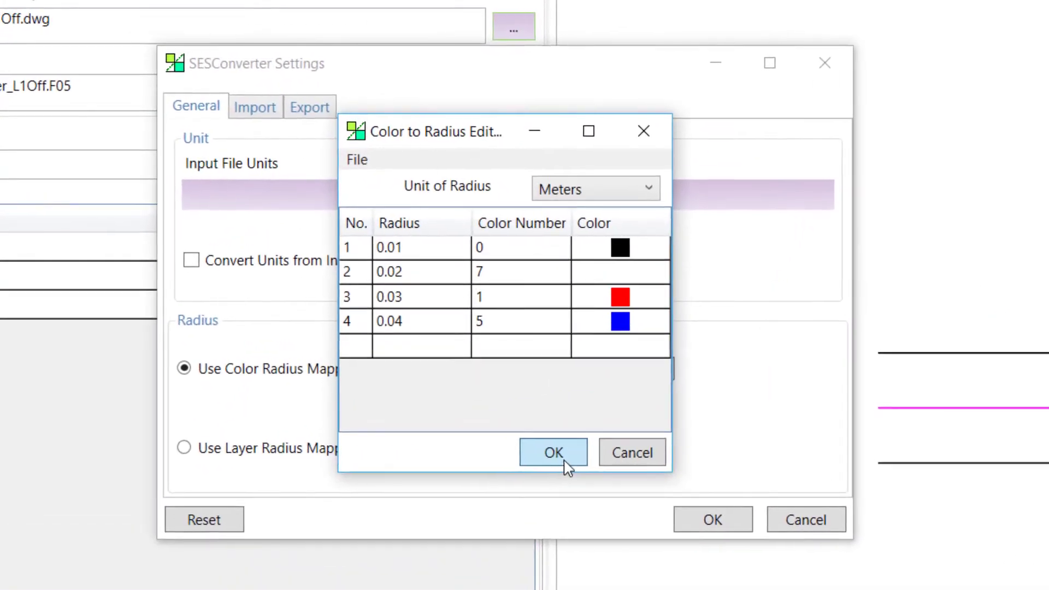
{"action": "left_click", "coordinate": [565, 461]}
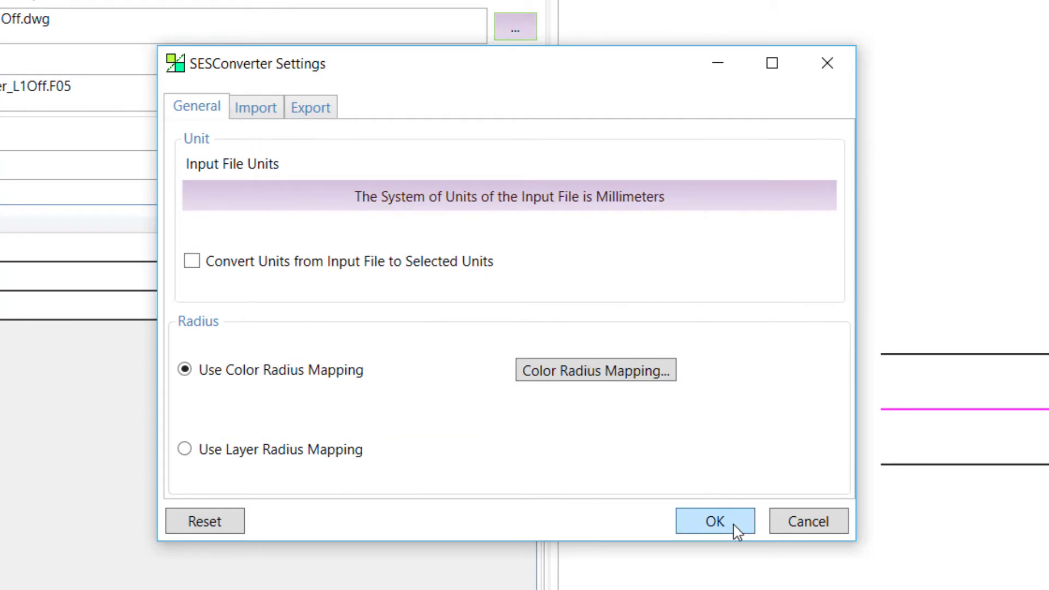
{"action": "left_click", "coordinate": [715, 522]}
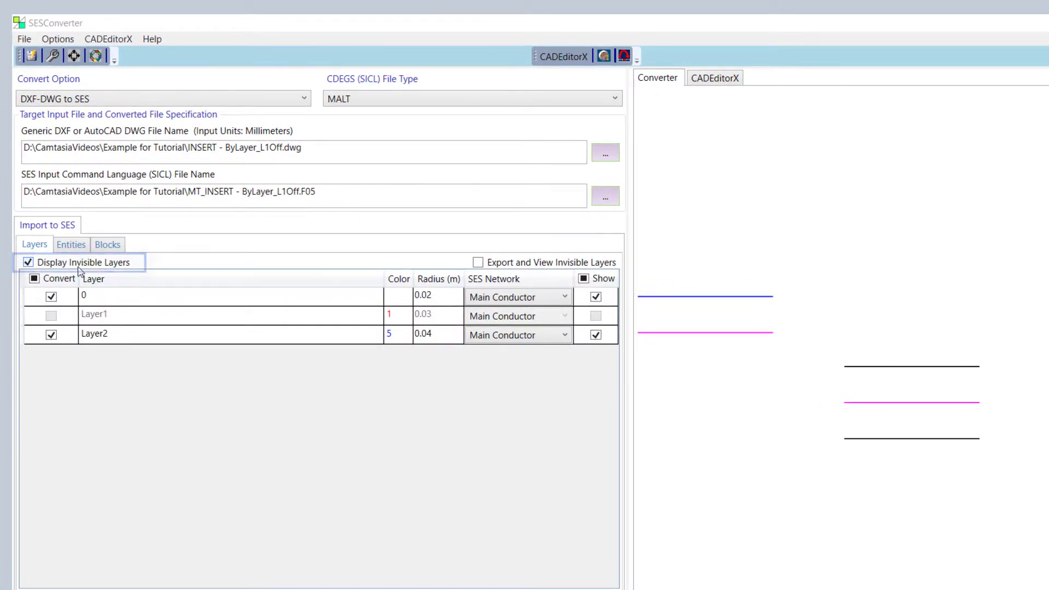
Step: Toggle the display of invisible layers off and back on, and enable exporting and viewing of invisible layers
{"action": "left_click", "coordinate": [28, 264]}
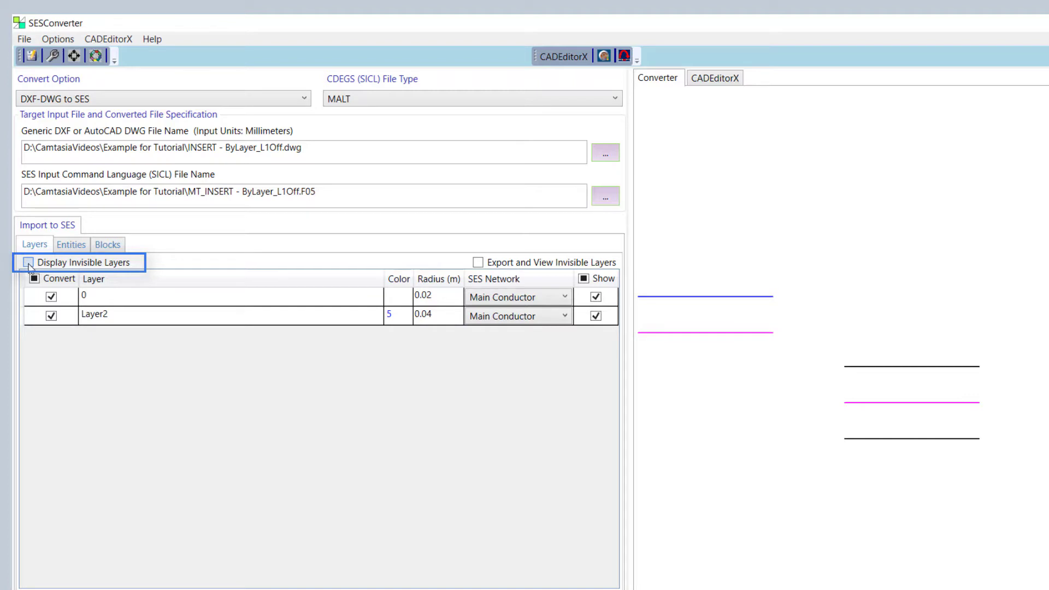
{"action": "left_click", "coordinate": [29, 264]}
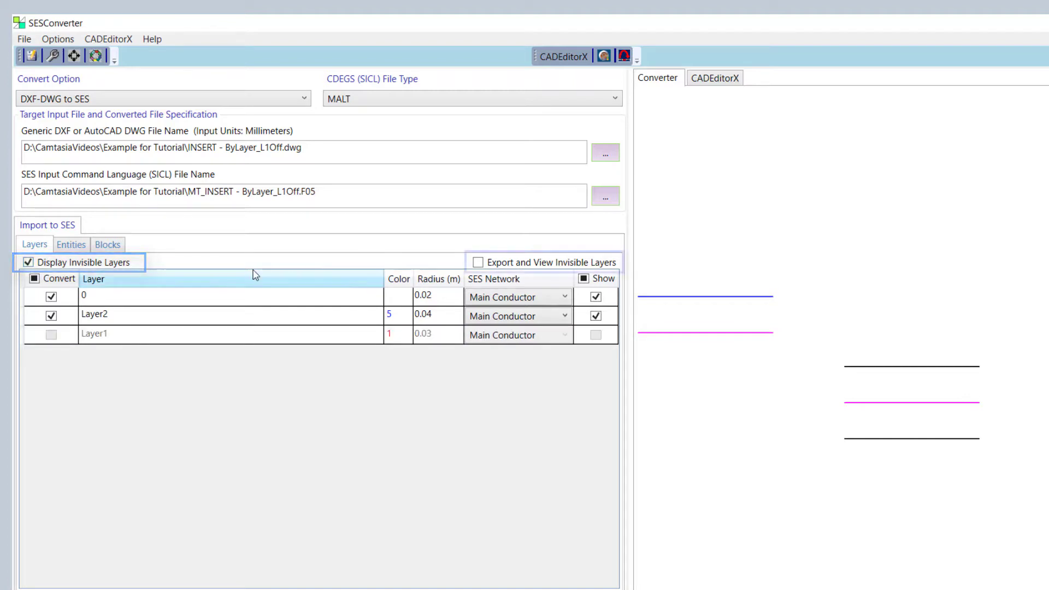
{"action": "left_click", "coordinate": [479, 263]}
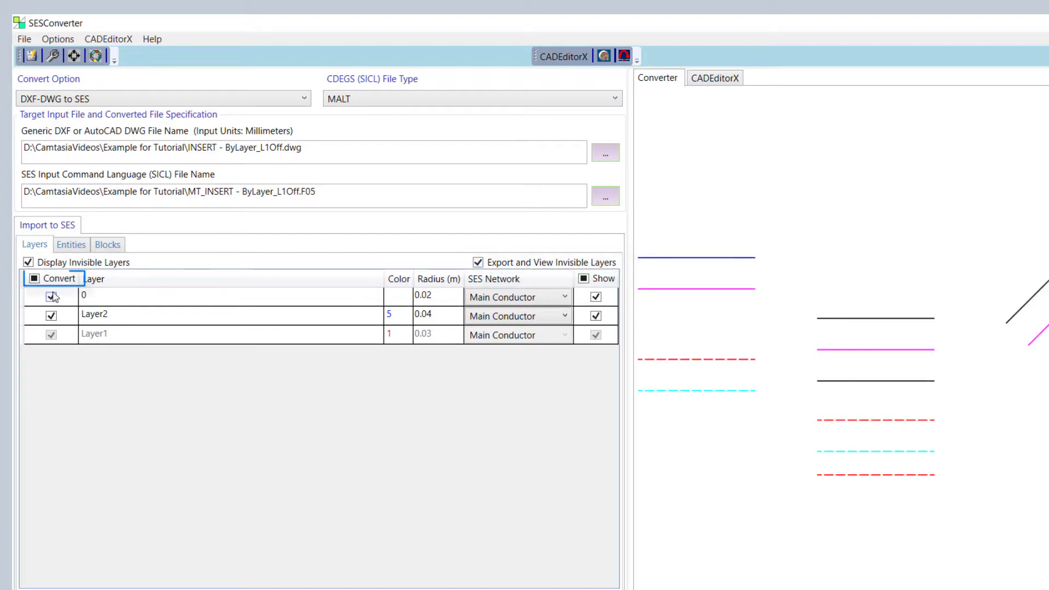
Step: Deselect and reselect all layers for conversion, and exclude Layer2 from the conversion
{"action": "left_click", "coordinate": [35, 280]}
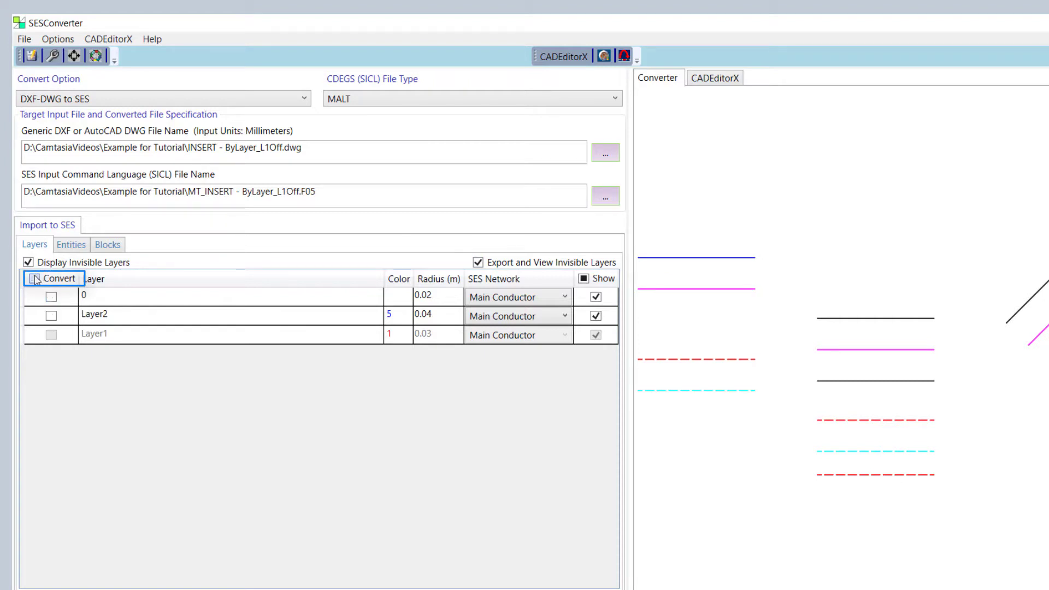
{"action": "left_click", "coordinate": [34, 279]}
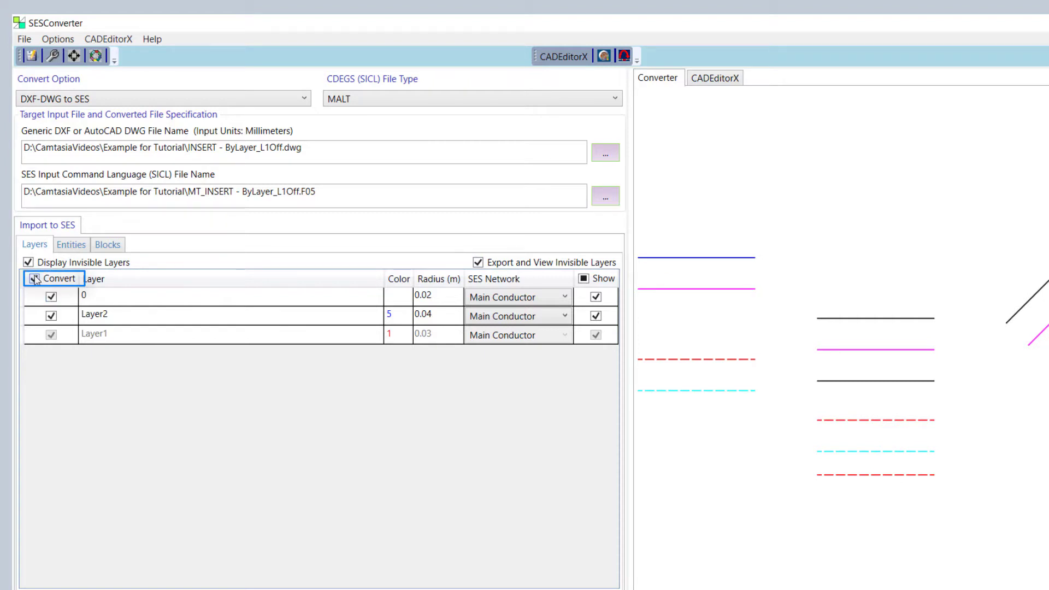
{"action": "left_click", "coordinate": [51, 316]}
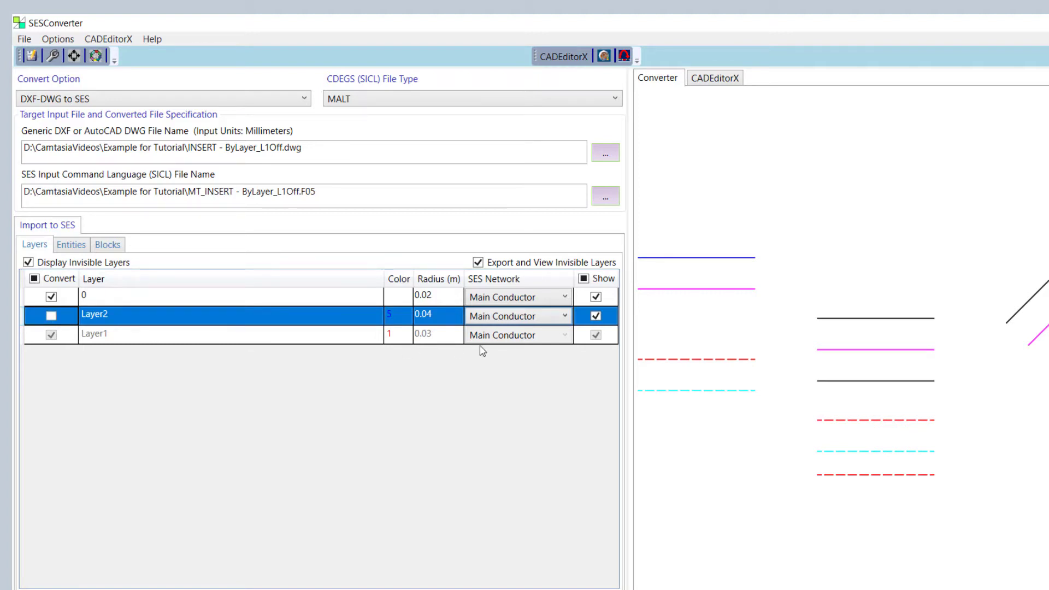
Step: Hide and restore all layers in the preview, and do the same for layer 0 alone
{"action": "left_click", "coordinate": [584, 279]}
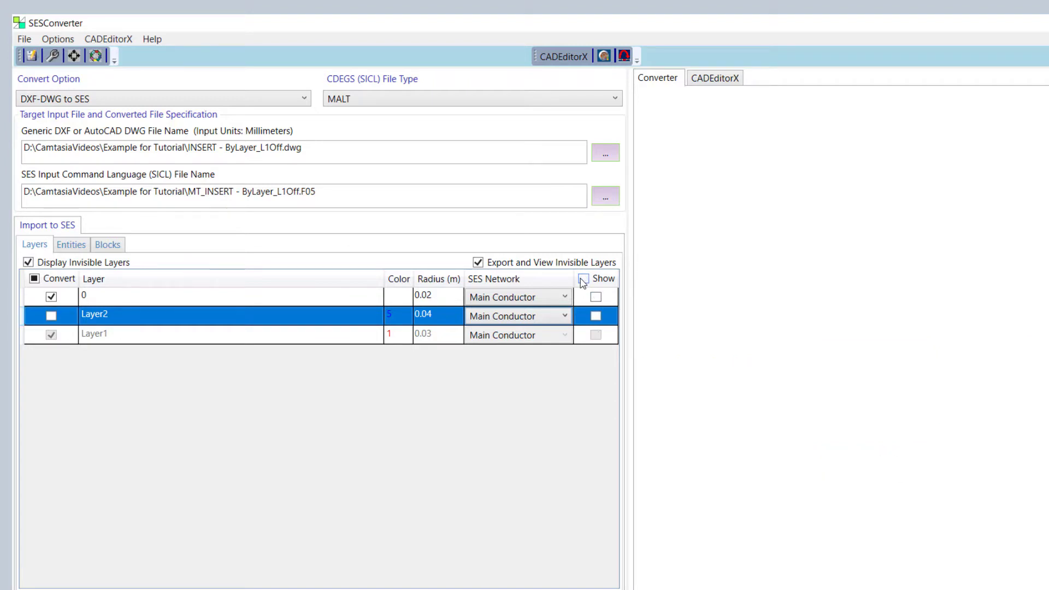
{"action": "left_click", "coordinate": [583, 280]}
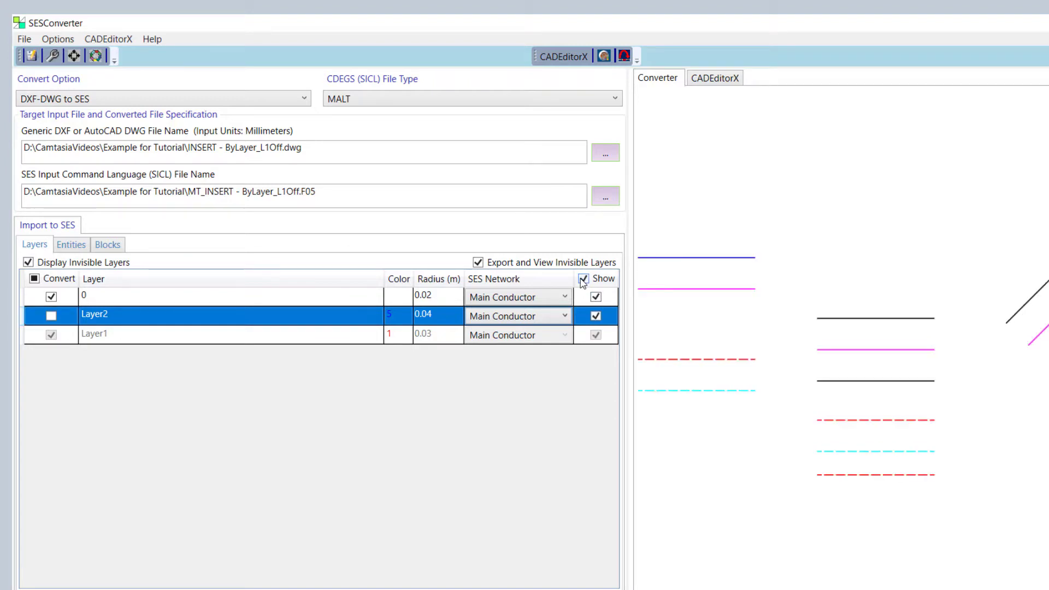
{"action": "left_click", "coordinate": [597, 298]}
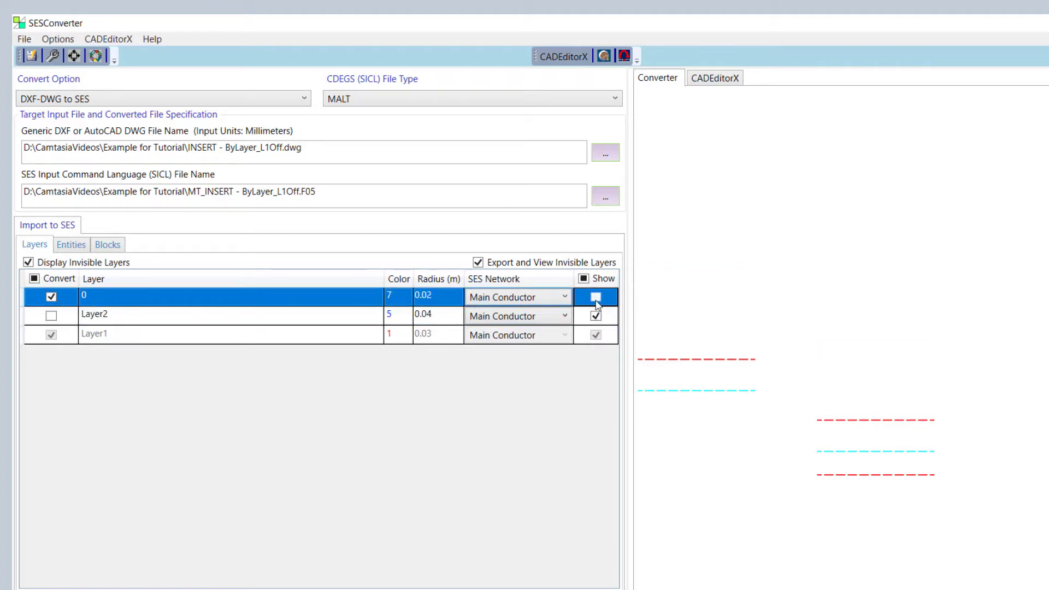
{"action": "left_click", "coordinate": [595, 299]}
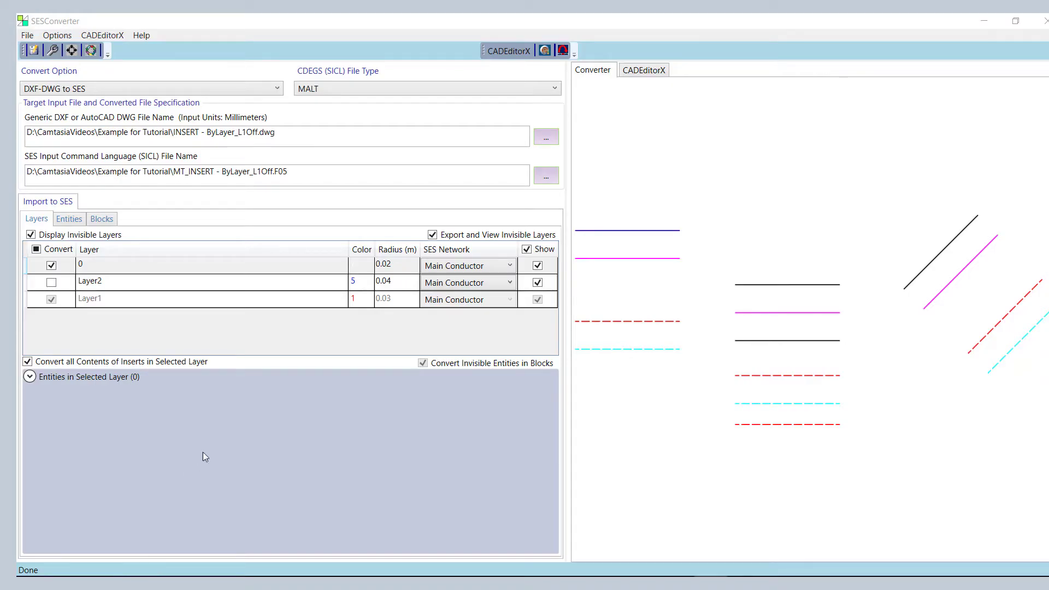
Step: Expand the list of entities in layer 0 and toggle the option to convert all contents of inserts in the selected layer
{"action": "left_click", "coordinate": [30, 377]}
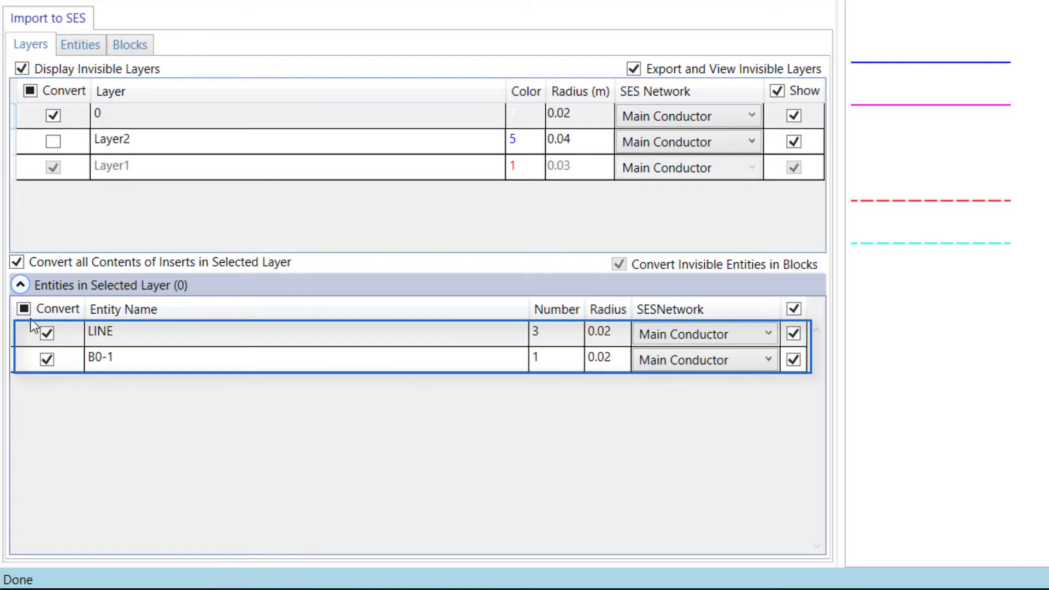
{"action": "left_click", "coordinate": [489, 124]}
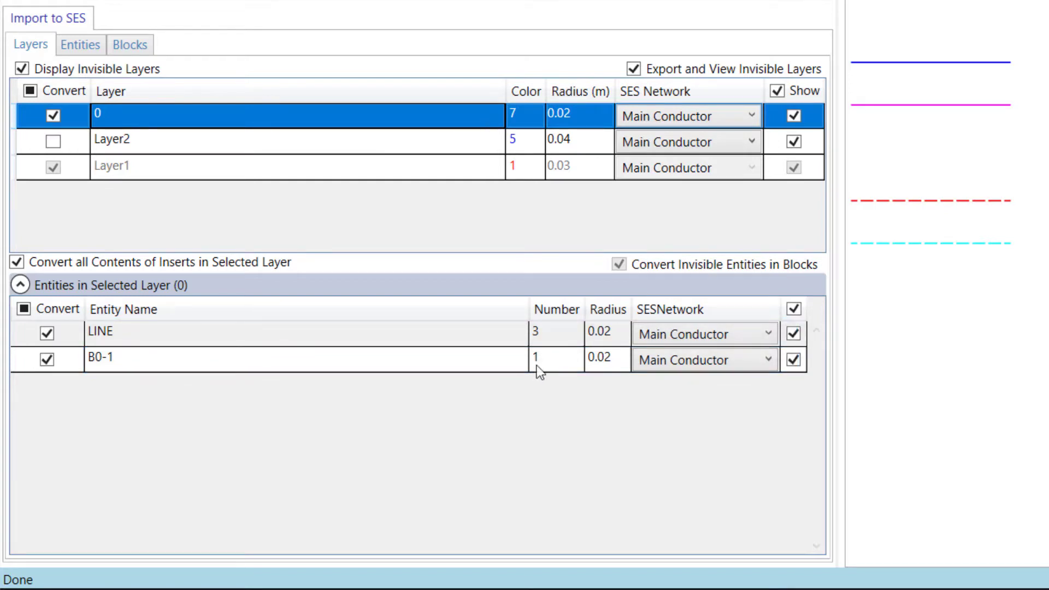
{"action": "left_click", "coordinate": [17, 265]}
{"action": "left_click", "coordinate": [17, 266]}
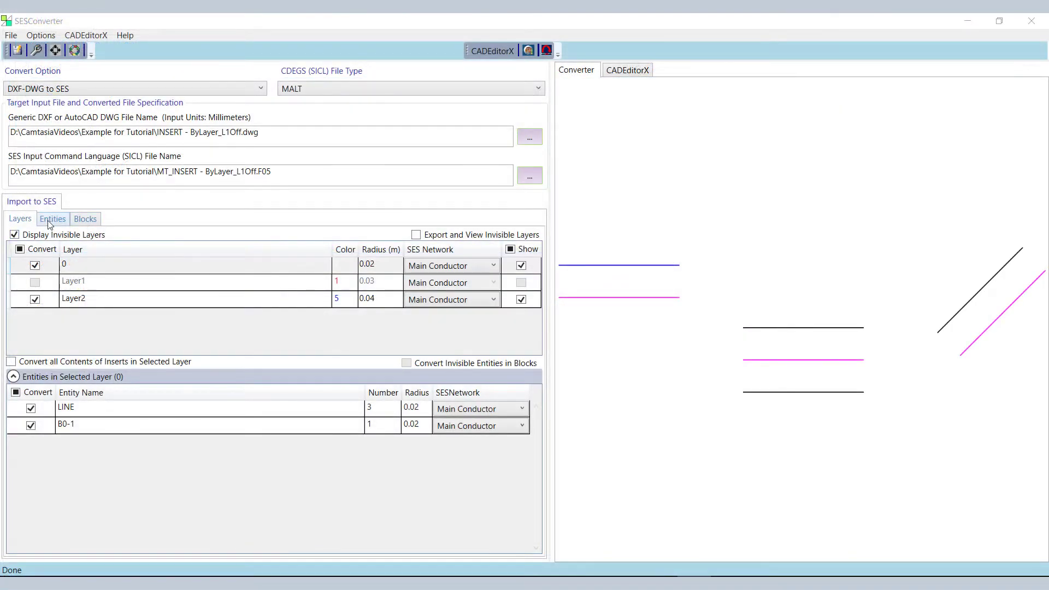
Step: Check the entity types to convert, and load the block pictures in the blocks list
{"action": "left_click", "coordinate": [50, 220]}
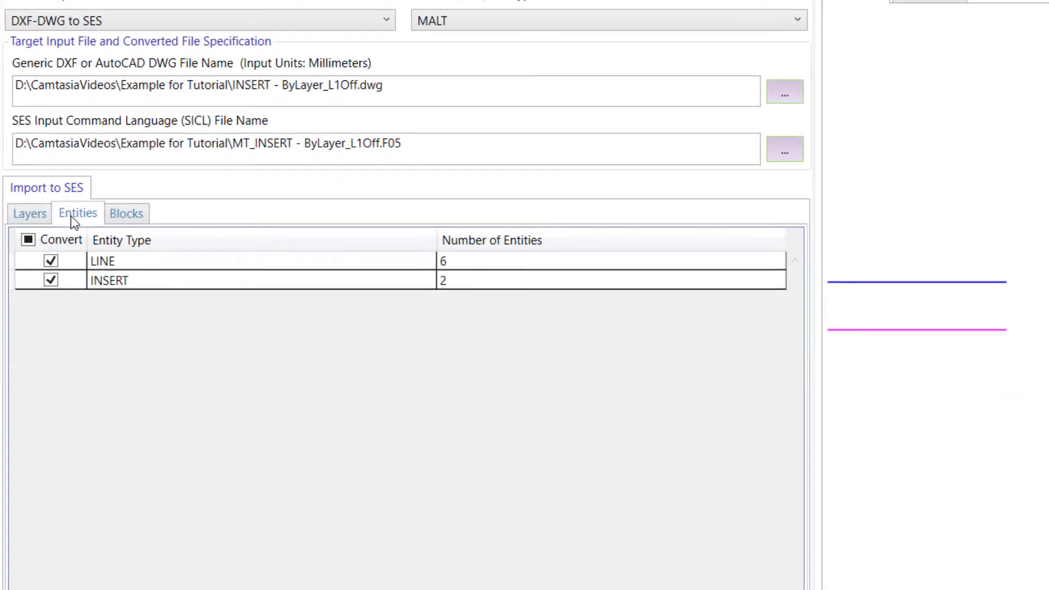
{"action": "left_click", "coordinate": [123, 218]}
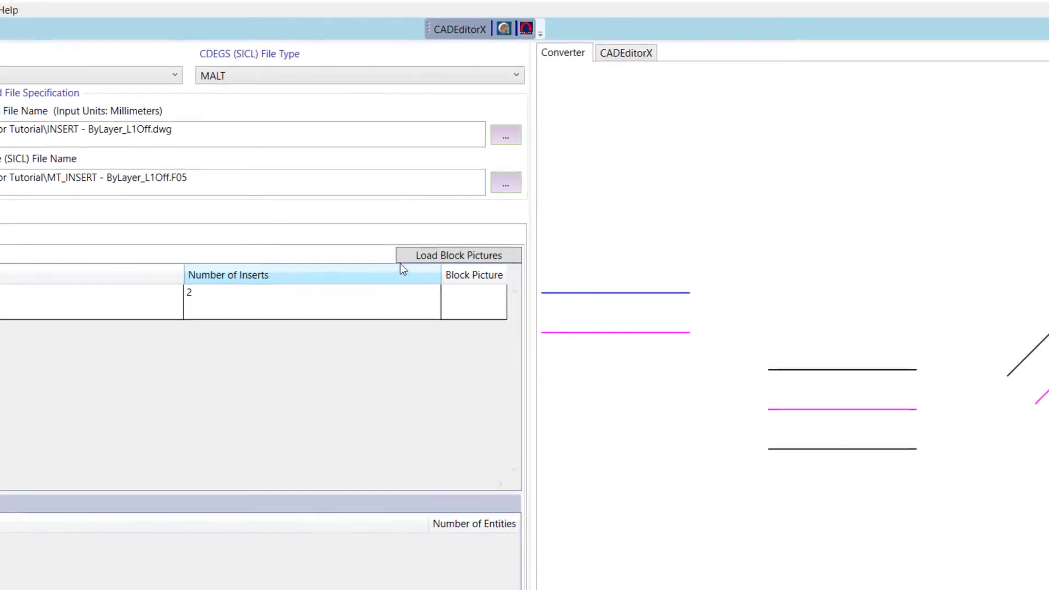
{"action": "left_click", "coordinate": [417, 258]}
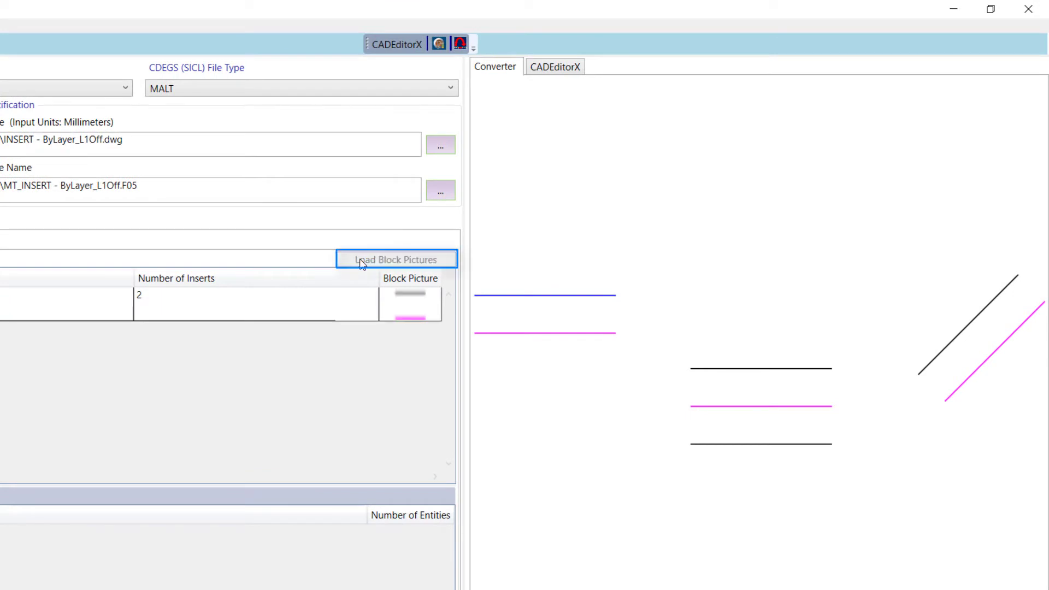
Step: Select block B0-1 in the blocks list, and collapse and re-expand the list of entities in the selected block
{"action": "left_click", "coordinate": [401, 308]}
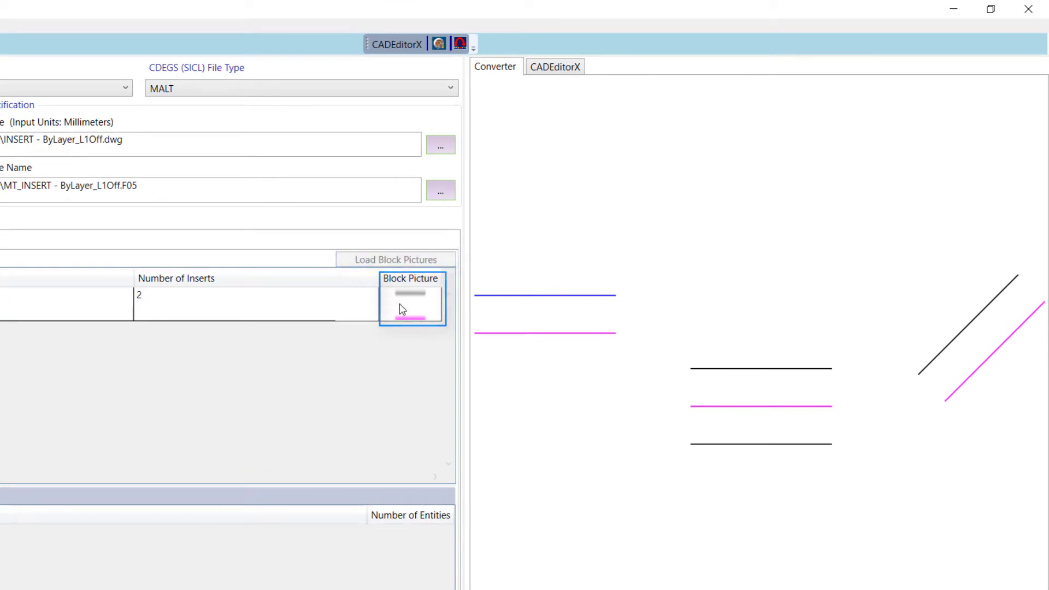
{"action": "left_click", "coordinate": [42, 314]}
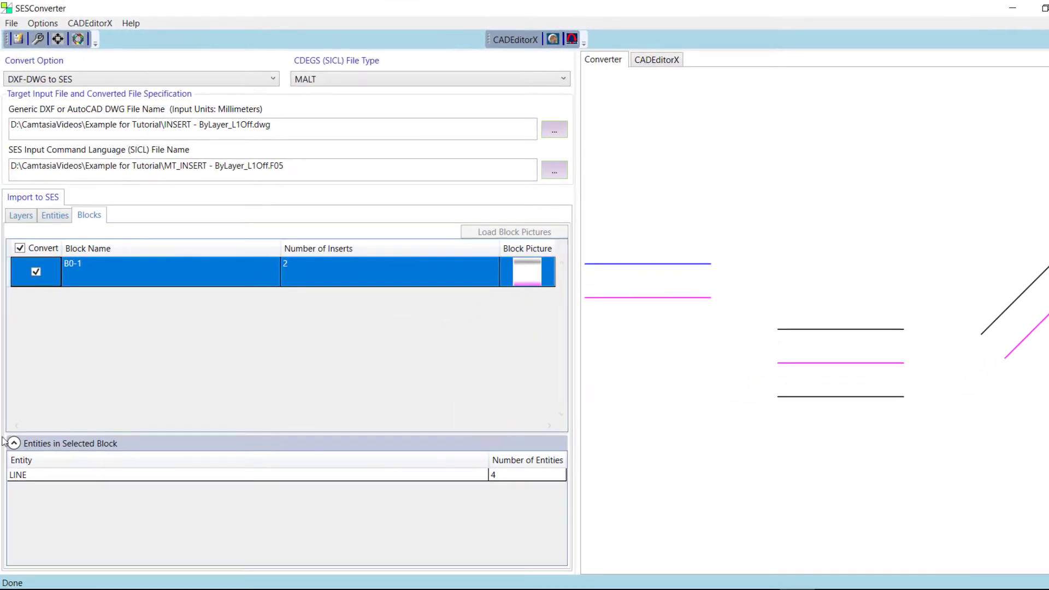
{"action": "left_click", "coordinate": [14, 443]}
{"action": "left_click", "coordinate": [14, 443]}
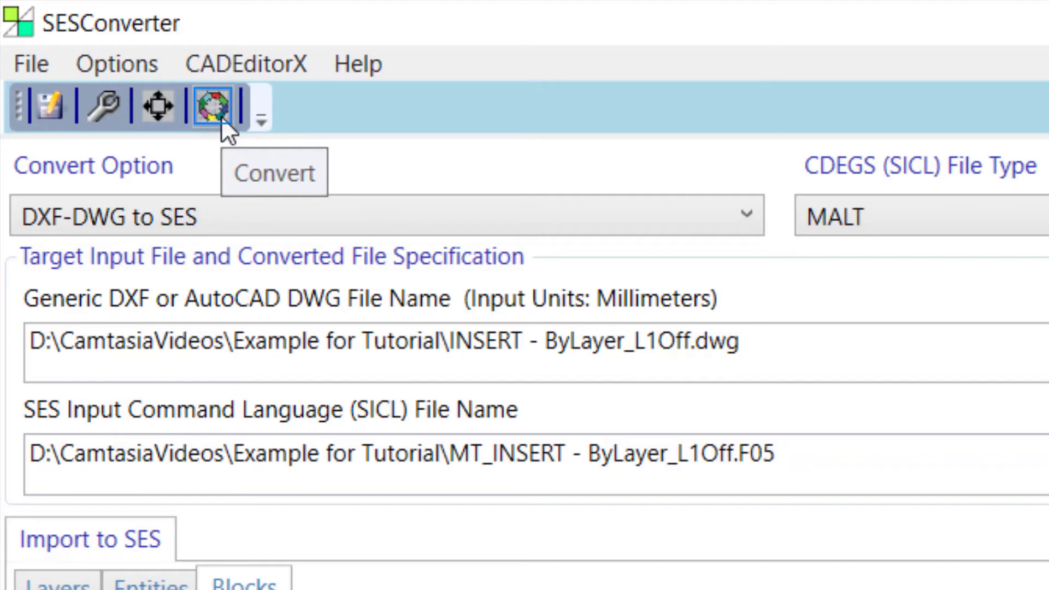
Step: Convert the drawing to the MALT file MT_INSERT - ByLayer_L1Off.F05, overwriting the existing file
{"action": "left_click", "coordinate": [222, 117]}
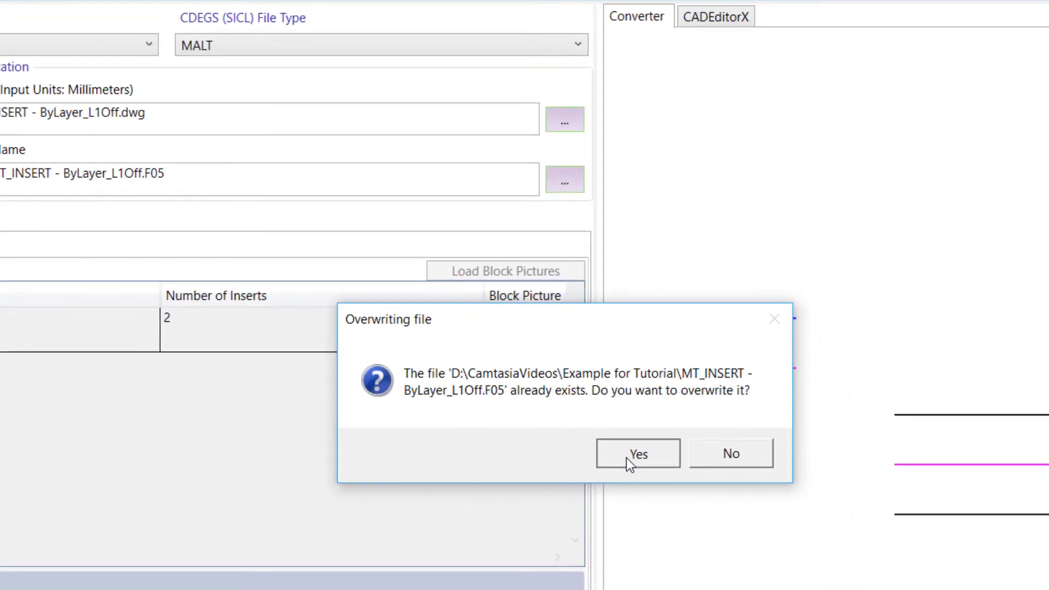
{"action": "left_click", "coordinate": [631, 462]}
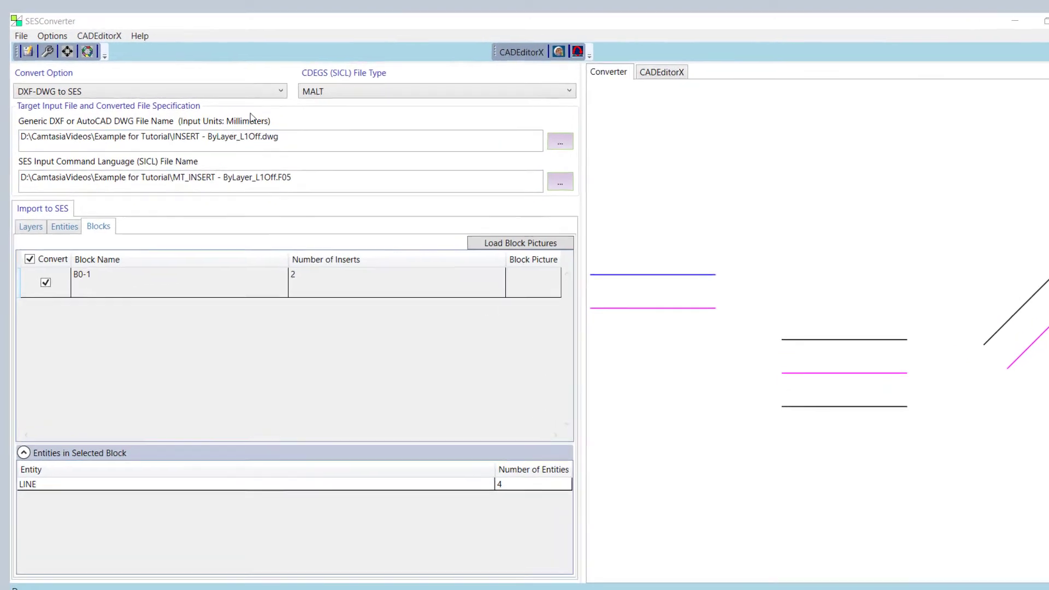
Step: Change the conversion option to SES to DXF and reset the DXF file name
{"action": "left_click", "coordinate": [262, 98]}
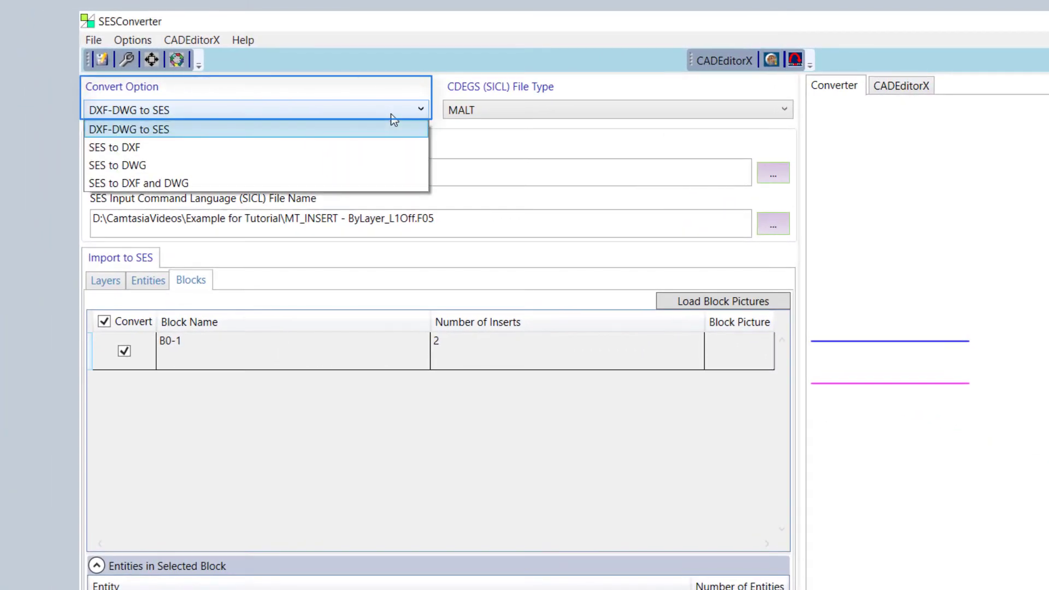
{"action": "left_click", "coordinate": [144, 148]}
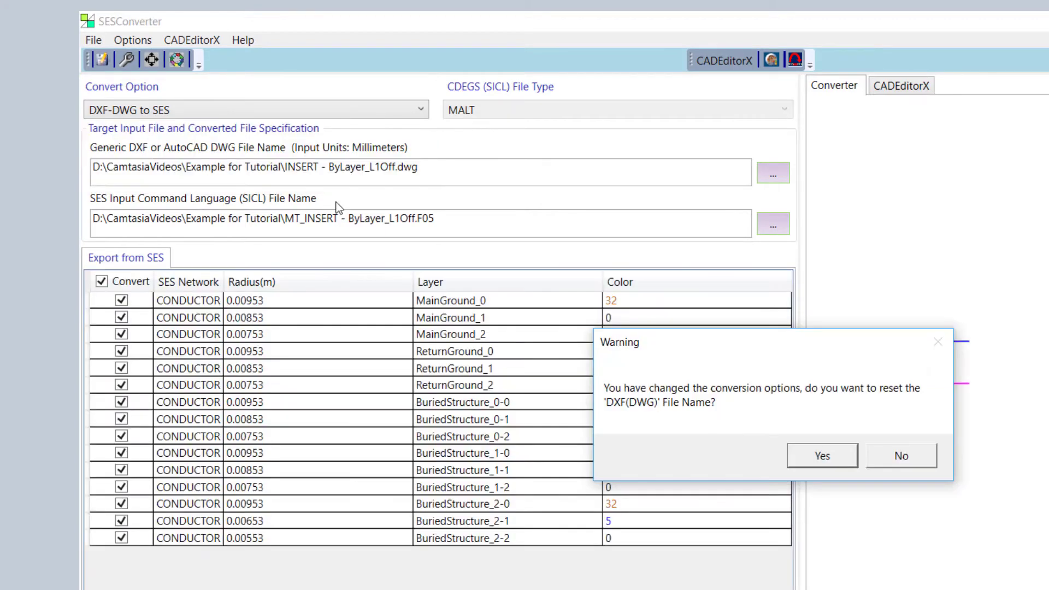
{"action": "left_click", "coordinate": [823, 456]}
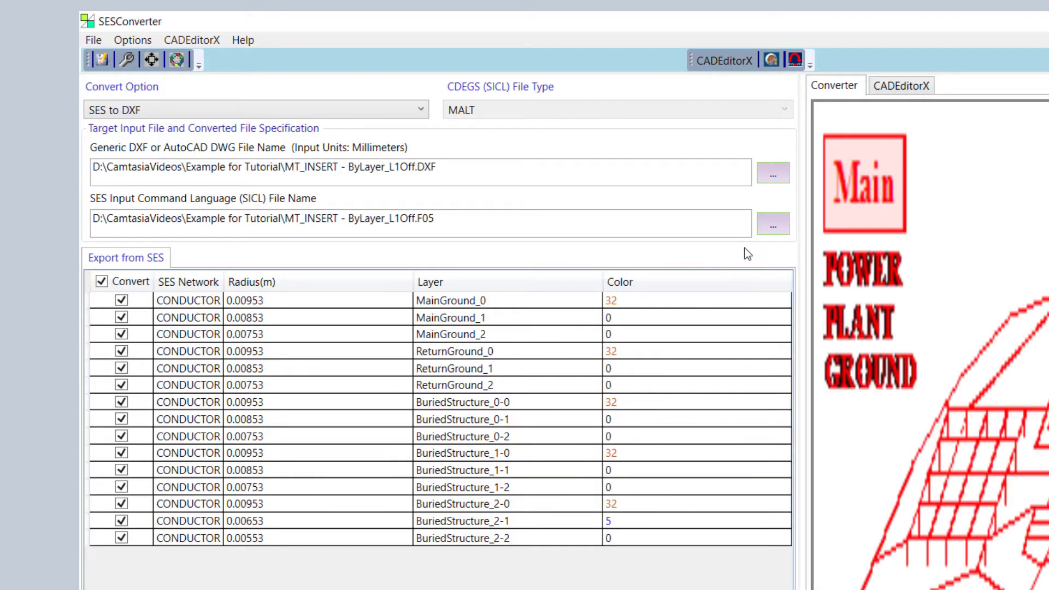
Step: Choose Mt_MultipleBuriedStructures.f05 as the SES input file and reset the DXF file name to match it
{"action": "left_click", "coordinate": [779, 231]}
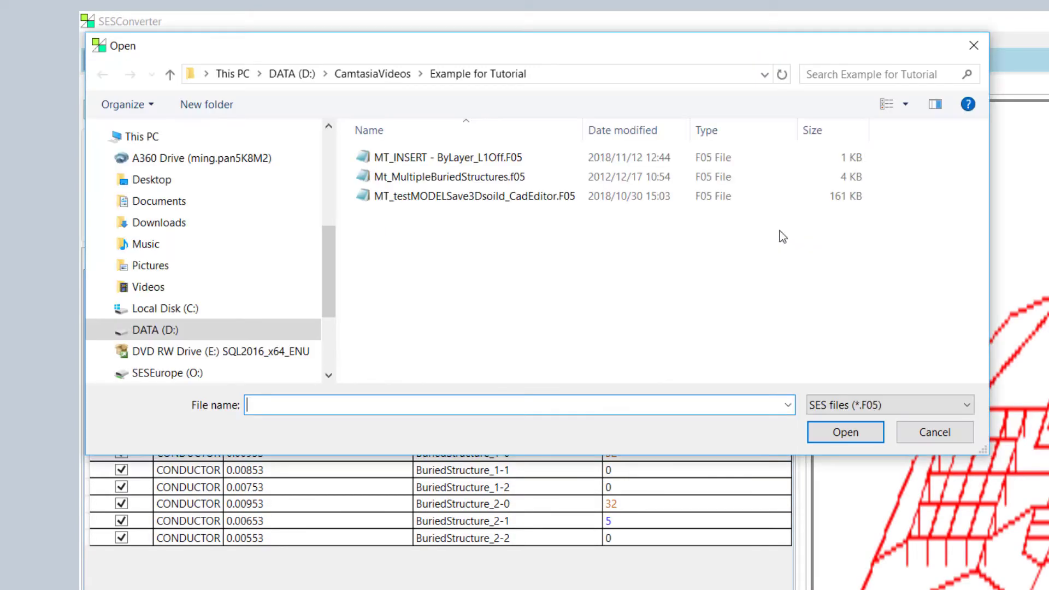
{"action": "left_click", "coordinate": [504, 180]}
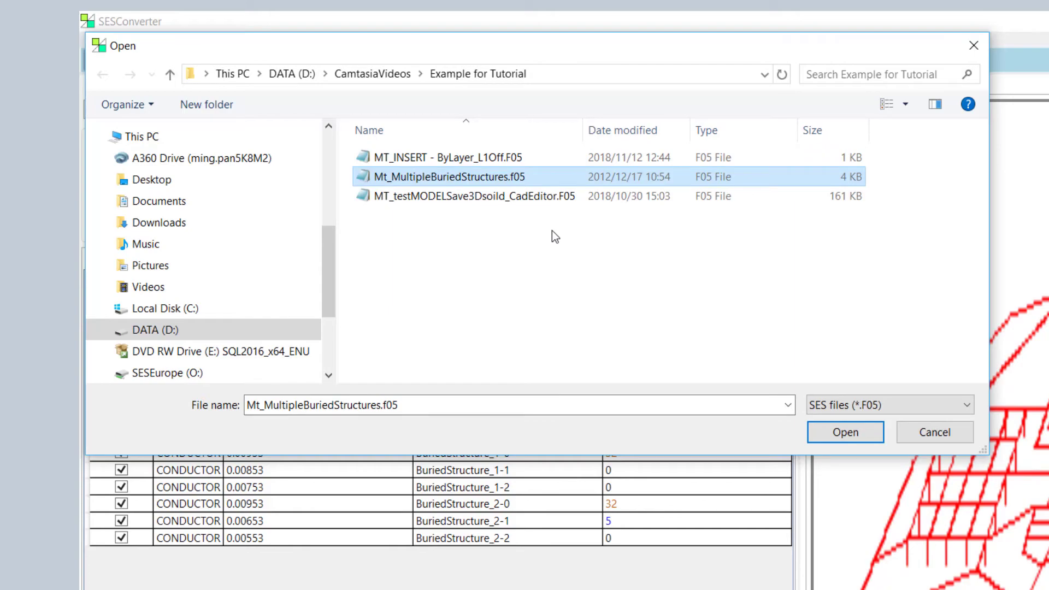
{"action": "left_click", "coordinate": [842, 433]}
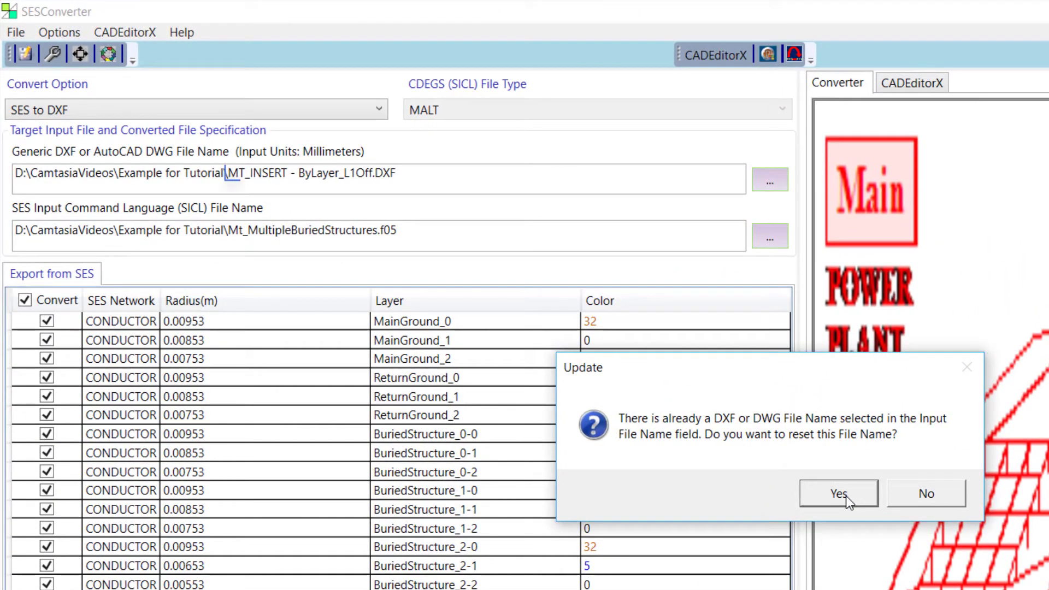
{"action": "left_click", "coordinate": [842, 494]}
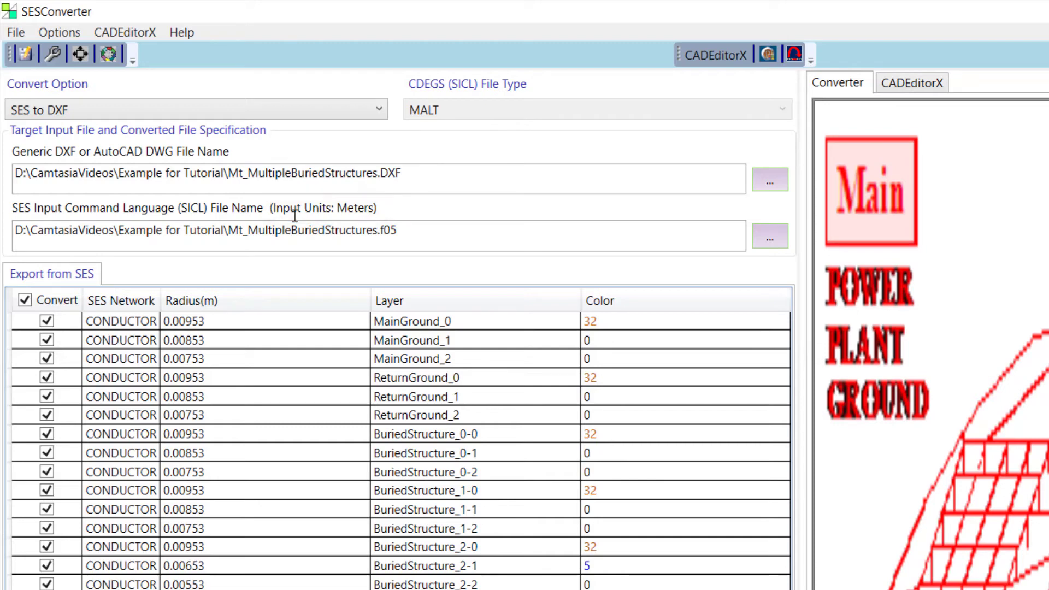
Step: Open the converter settings, and toggle the conversion of input file units to selected units on and off
{"action": "left_click", "coordinate": [276, 359]}
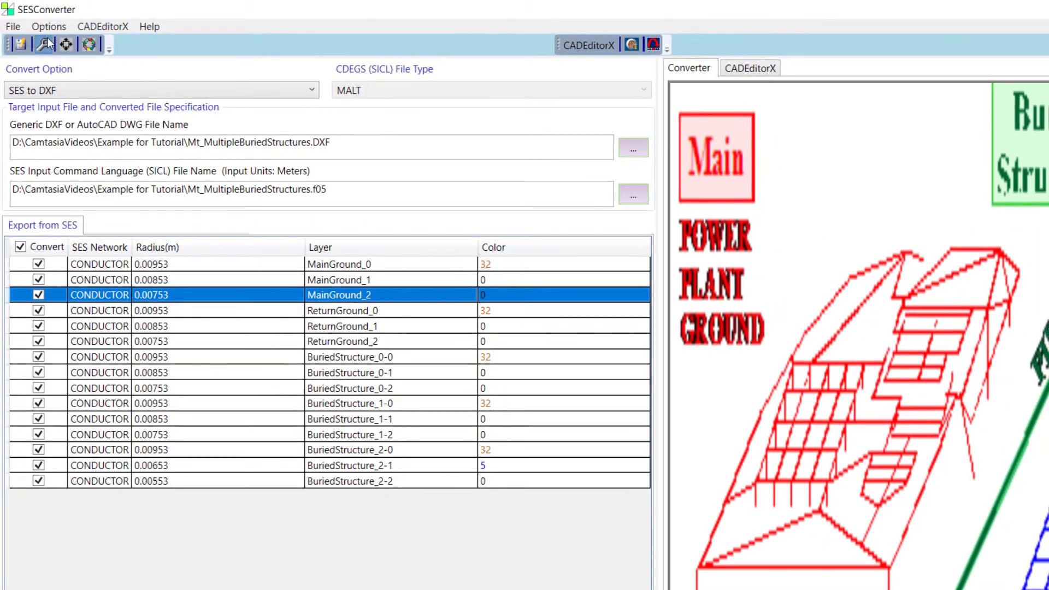
{"action": "left_click", "coordinate": [46, 44]}
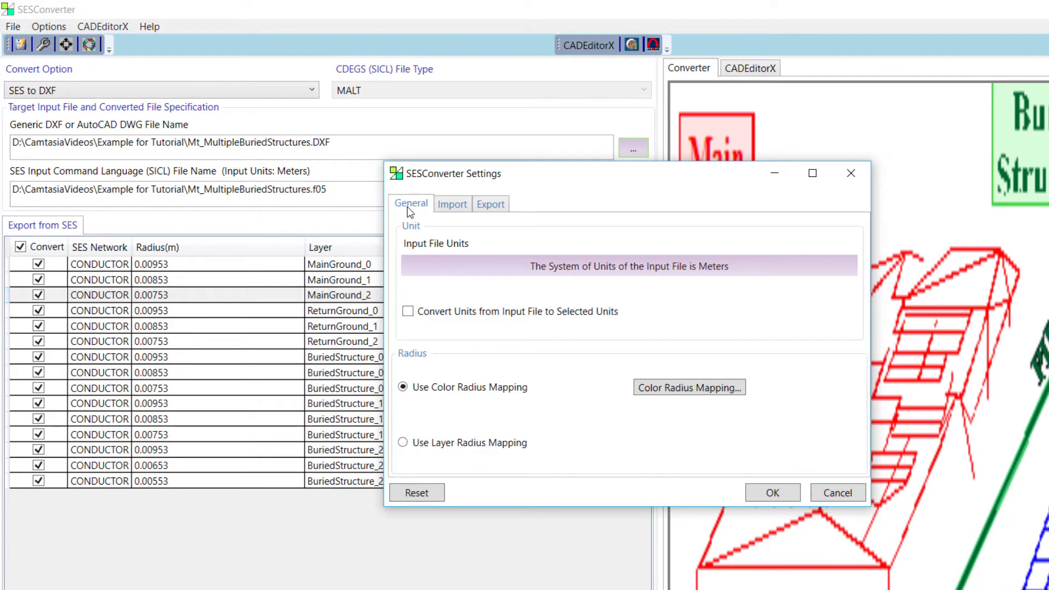
{"action": "left_click", "coordinate": [408, 312]}
{"action": "left_click", "coordinate": [407, 313]}
Step: Set the color number for radius 0.00953 to 62 in the color radius mapping
{"action": "left_click", "coordinate": [653, 388]}
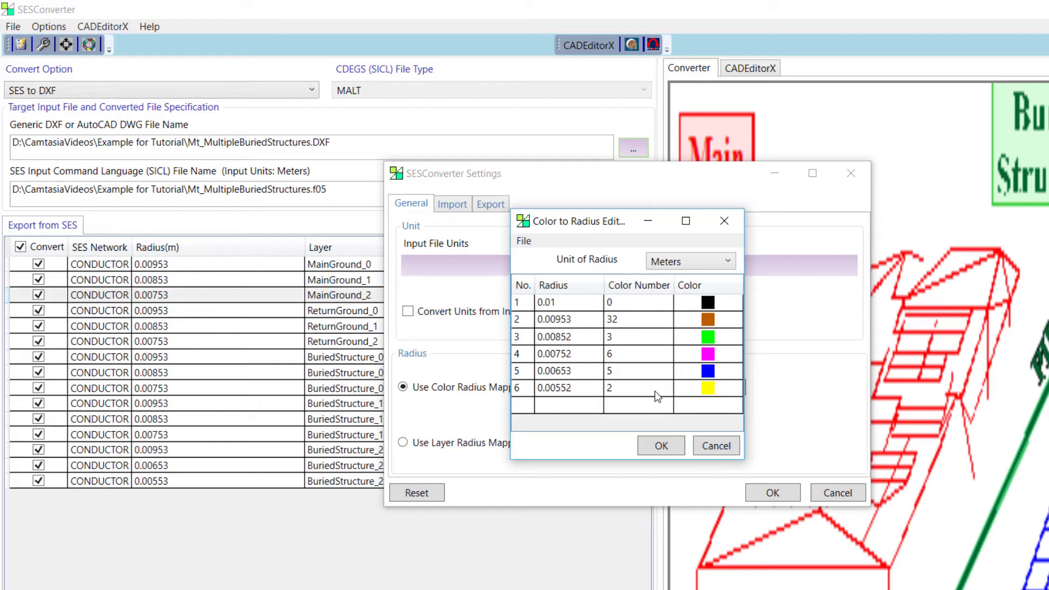
{"action": "left_click", "coordinate": [632, 320]}
{"action": "left_click", "coordinate": [632, 319]}
{"action": "type", "text": "62"}
{"action": "left_click", "coordinate": [653, 446]}
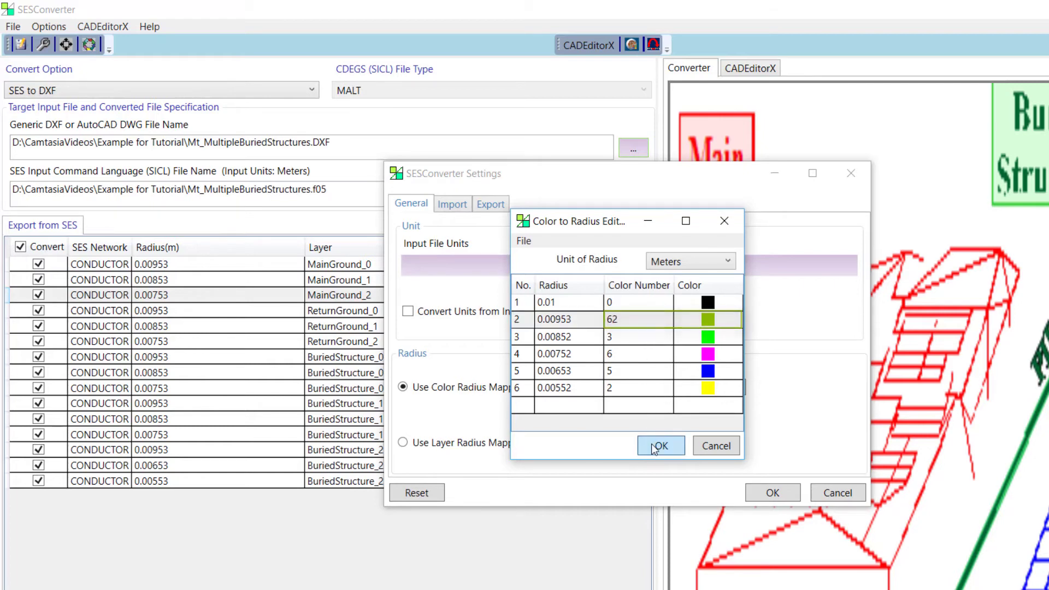
{"action": "left_click", "coordinate": [654, 447]}
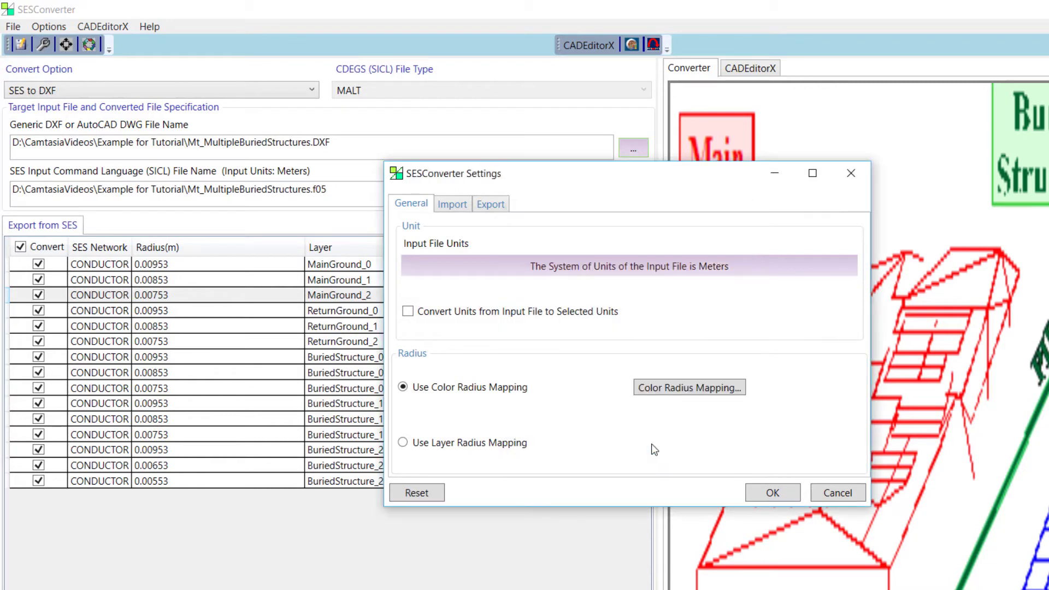
Step: Choose ft. as the output DXF units in the export settings and apply the settings
{"action": "left_click", "coordinate": [494, 203]}
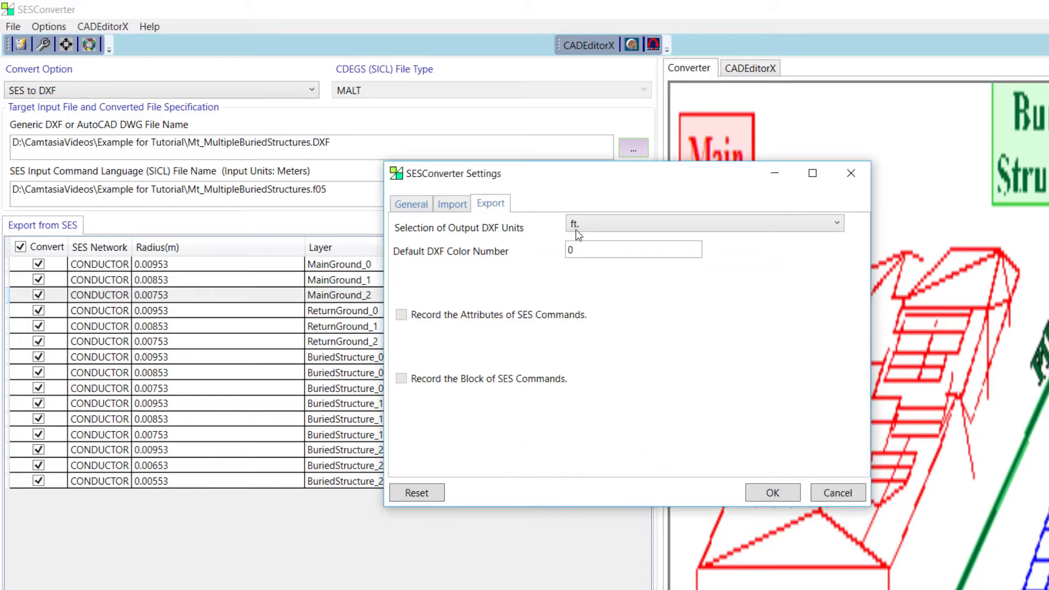
{"action": "left_click", "coordinate": [648, 230]}
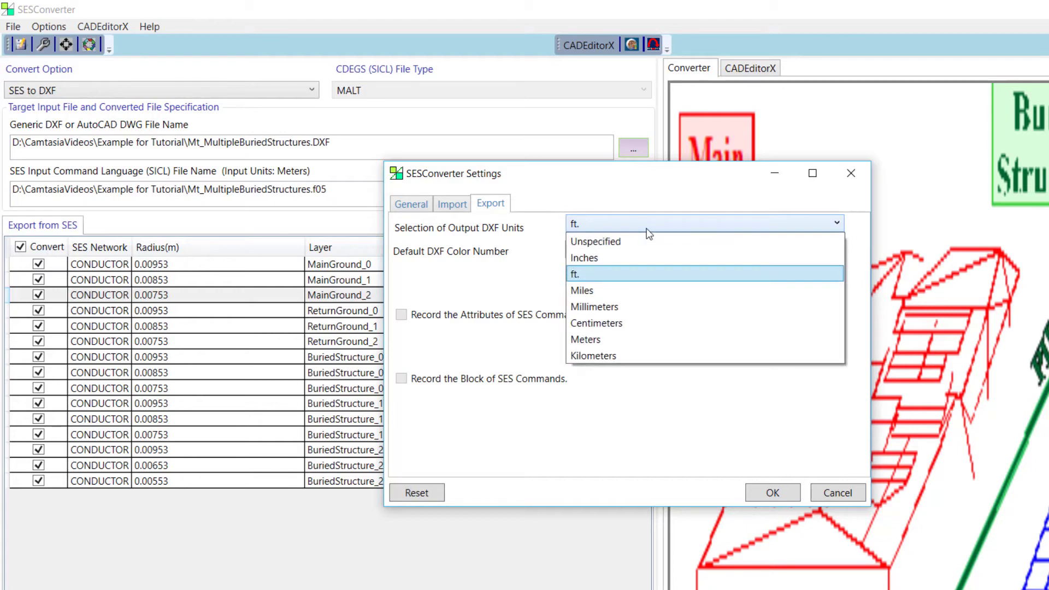
{"action": "left_click", "coordinate": [630, 275]}
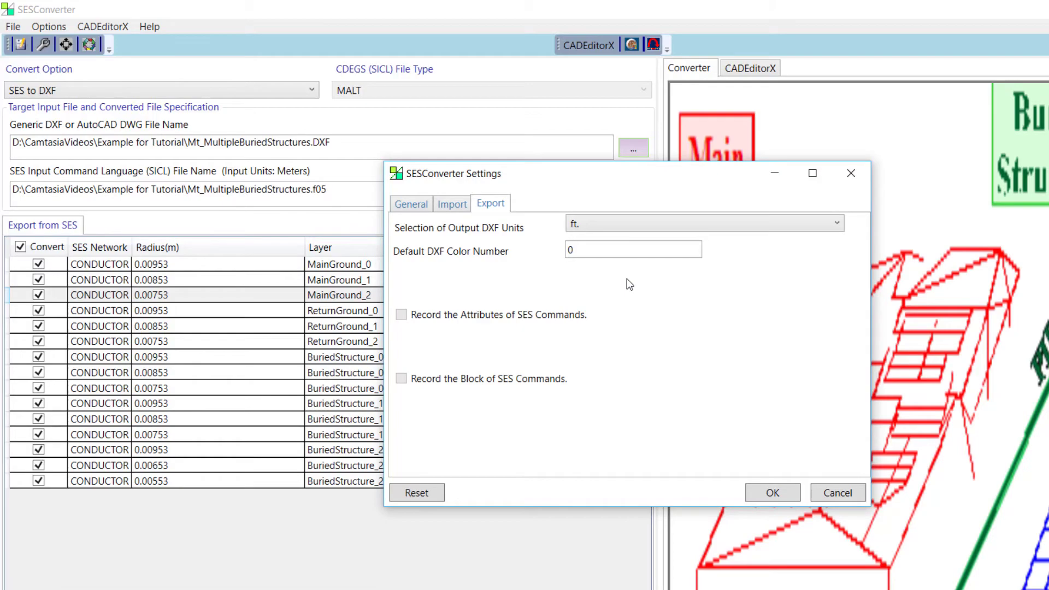
{"action": "left_click", "coordinate": [758, 493]}
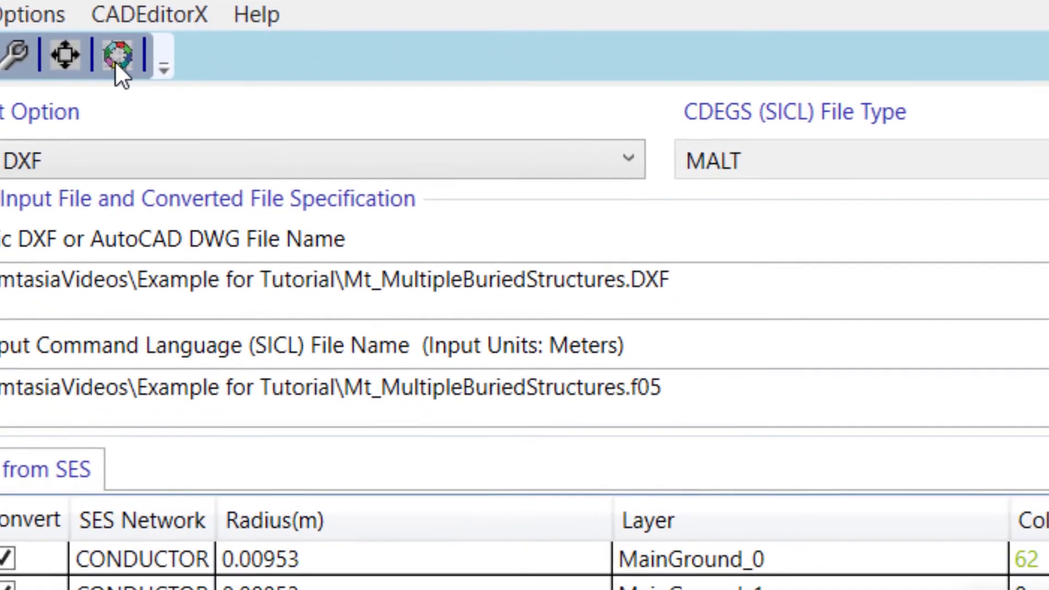
Step: Convert the SES file to Mt_MultipleBuriedStructures.dxf, overwriting the existing file
{"action": "left_click", "coordinate": [116, 57]}
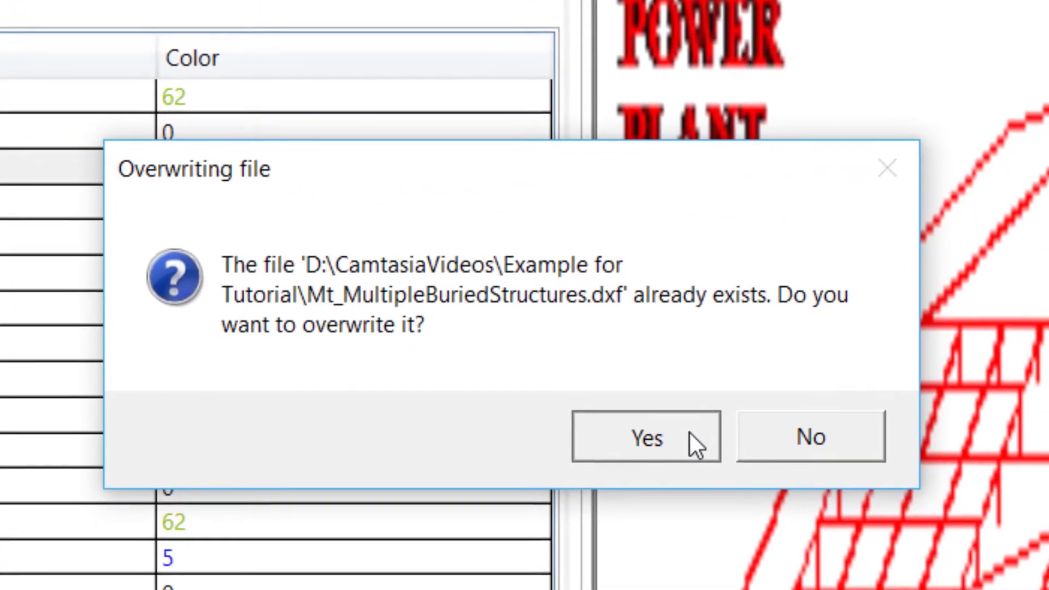
{"action": "left_click", "coordinate": [764, 474]}
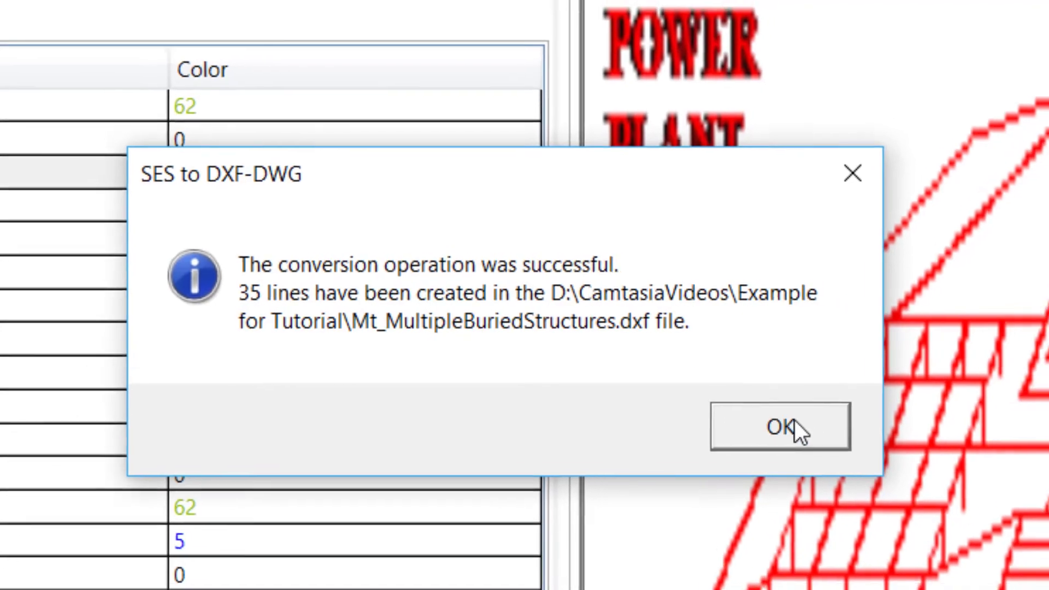
{"action": "left_click", "coordinate": [804, 432]}
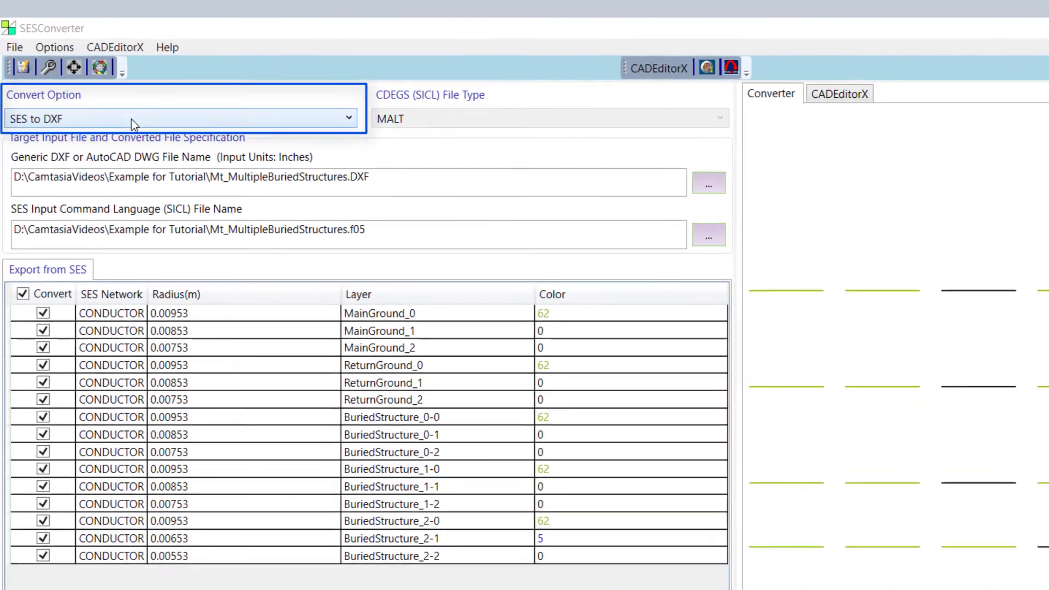
Step: Change the conversion option to DXF-DWG to SES and reset the SES file name
{"action": "left_click", "coordinate": [101, 91]}
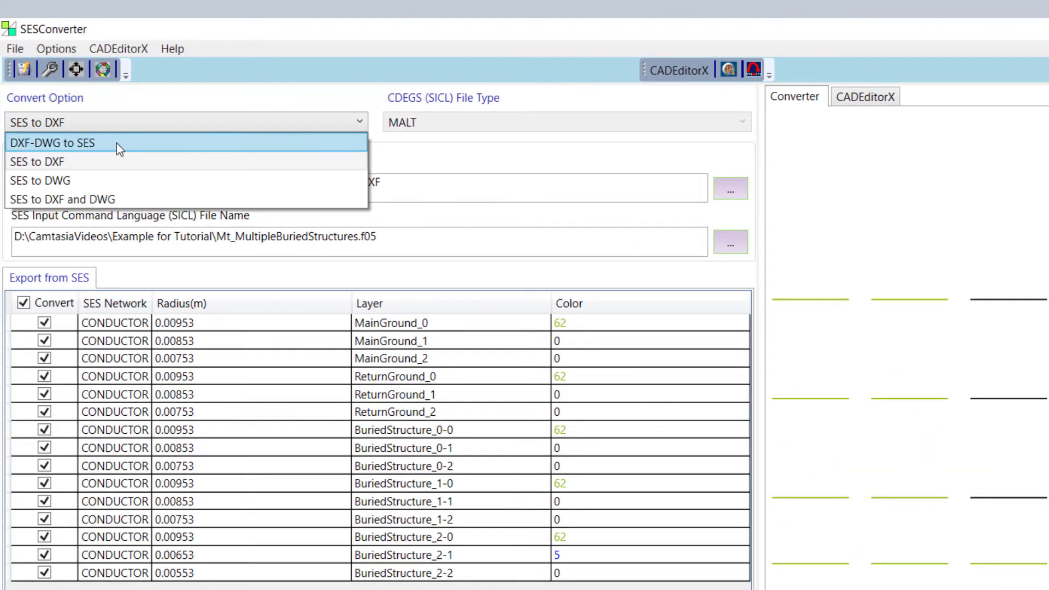
{"action": "left_click", "coordinate": [116, 143]}
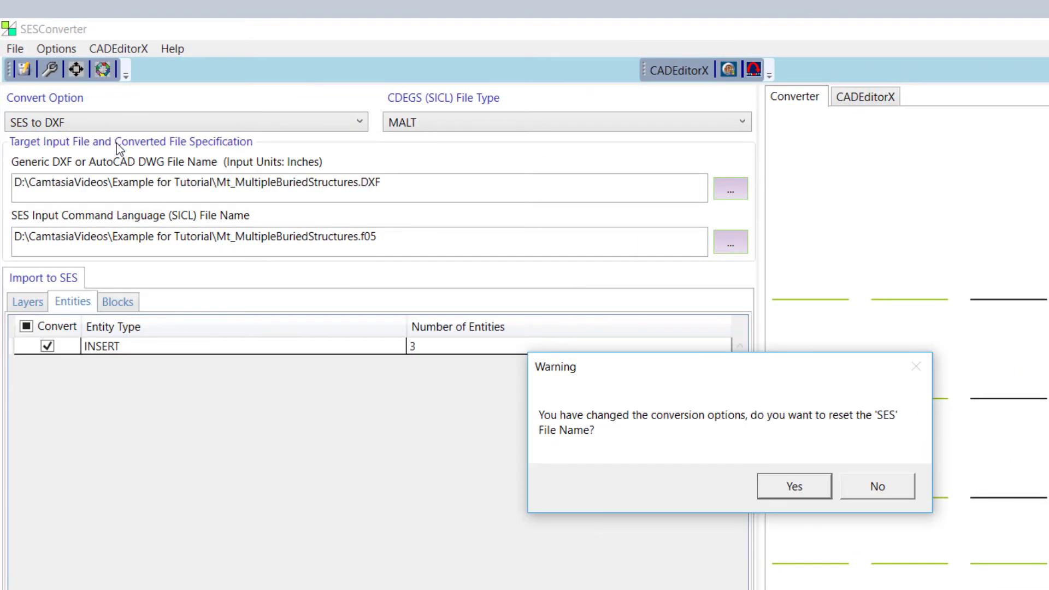
{"action": "left_click", "coordinate": [794, 487]}
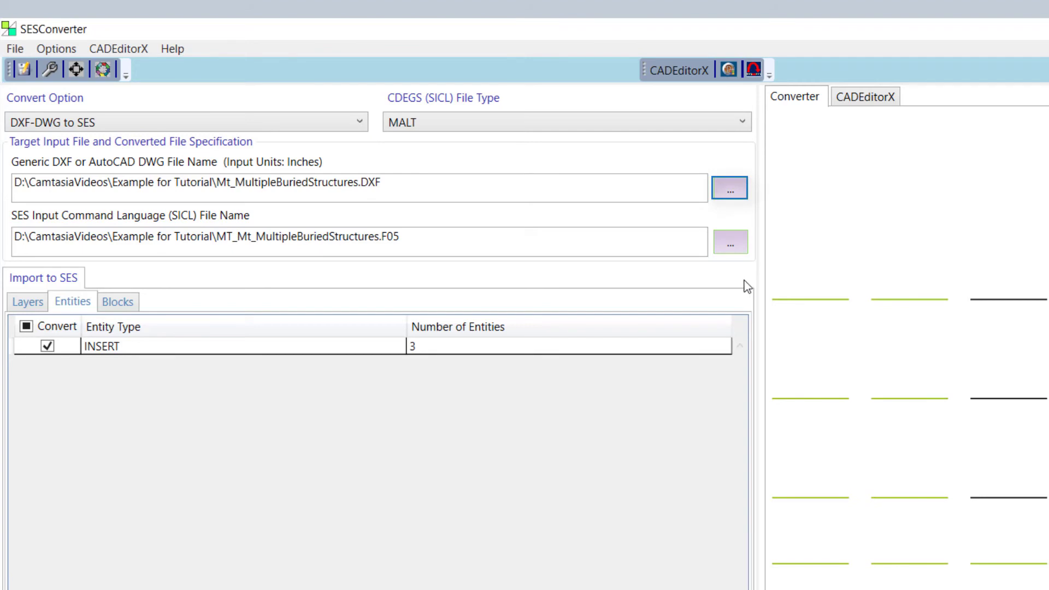
Step: Load 3DSolids.dwg as the input drawing and reset the SICL file name to match it
{"action": "left_click", "coordinate": [729, 193]}
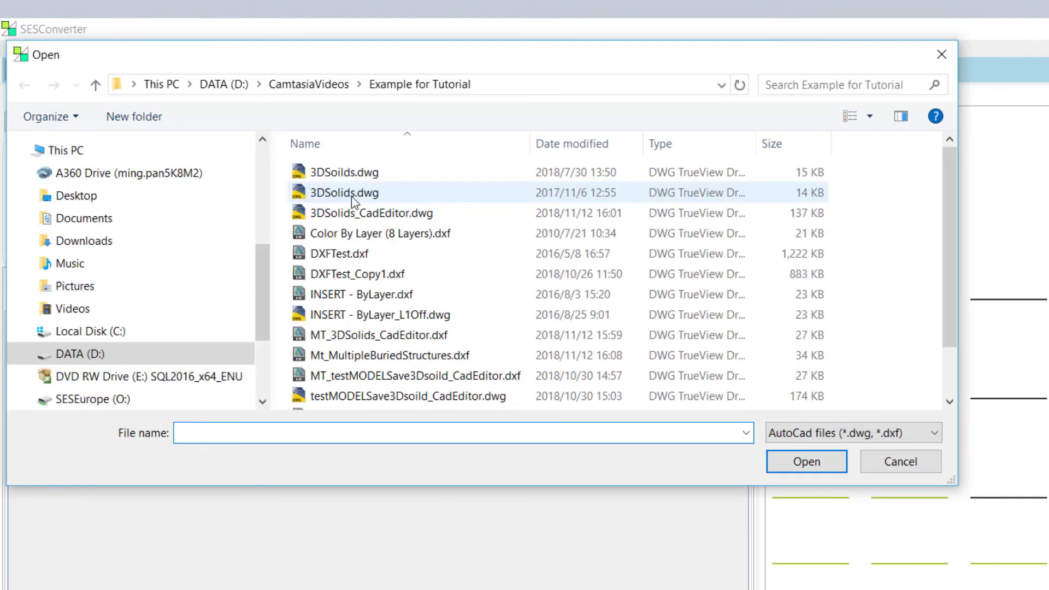
{"action": "left_click", "coordinate": [352, 195]}
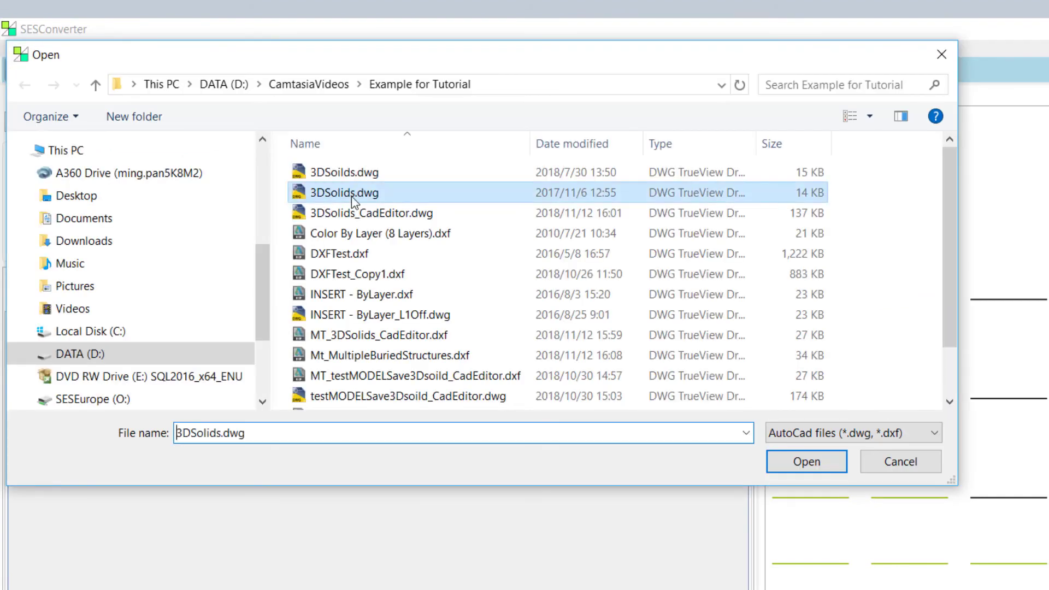
{"action": "left_click", "coordinate": [796, 469]}
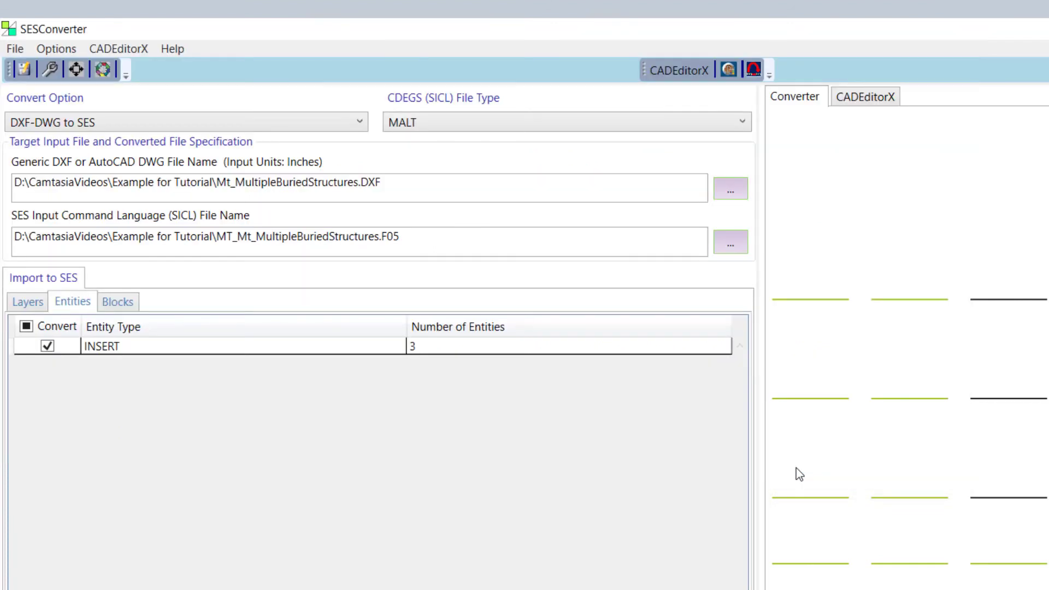
{"action": "left_click", "coordinate": [798, 484]}
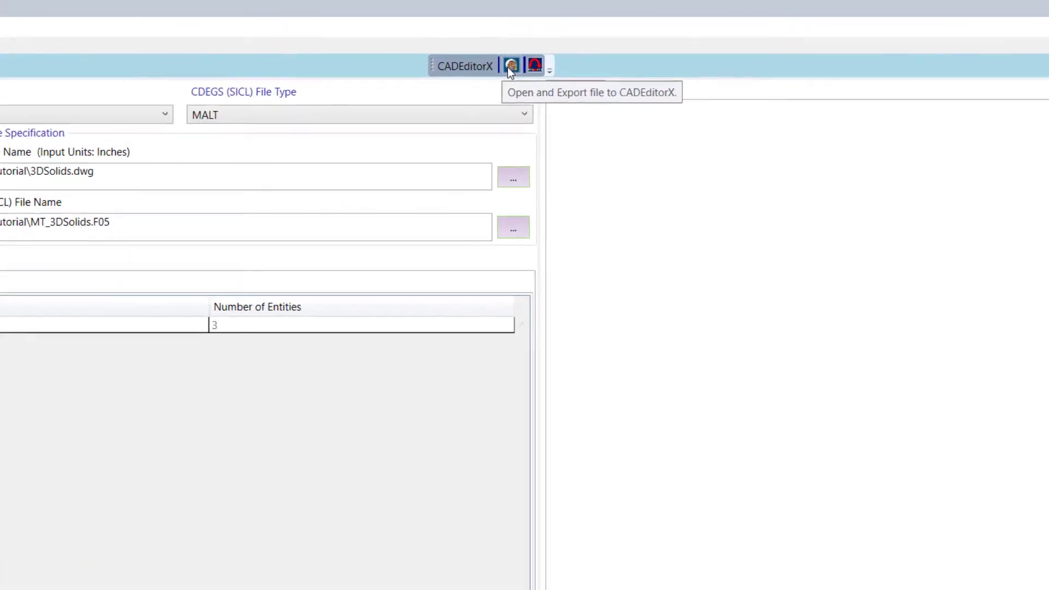
Step: Open the 3DSolids.dwg drawing in CADEditorX and display it in the SW Isometric view
{"action": "left_click", "coordinate": [496, 80]}
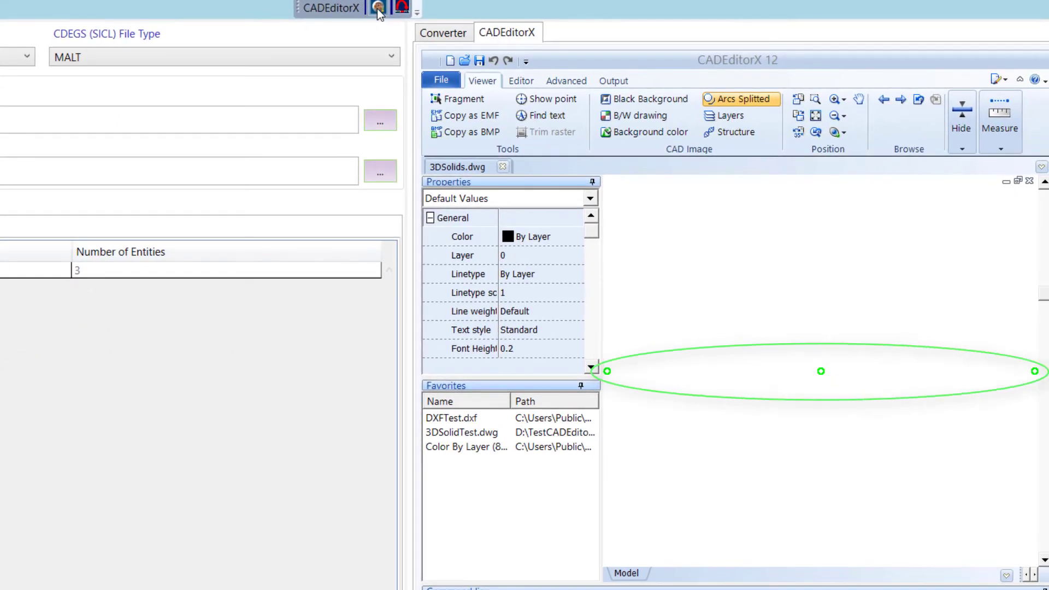
{"action": "left_click", "coordinate": [844, 132]}
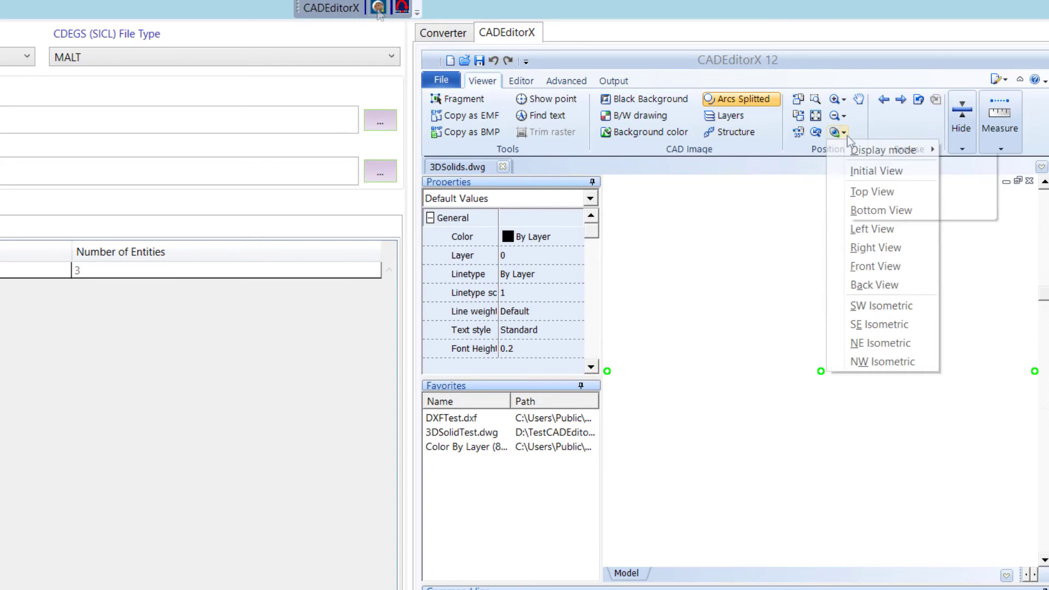
{"action": "left_click", "coordinate": [866, 304]}
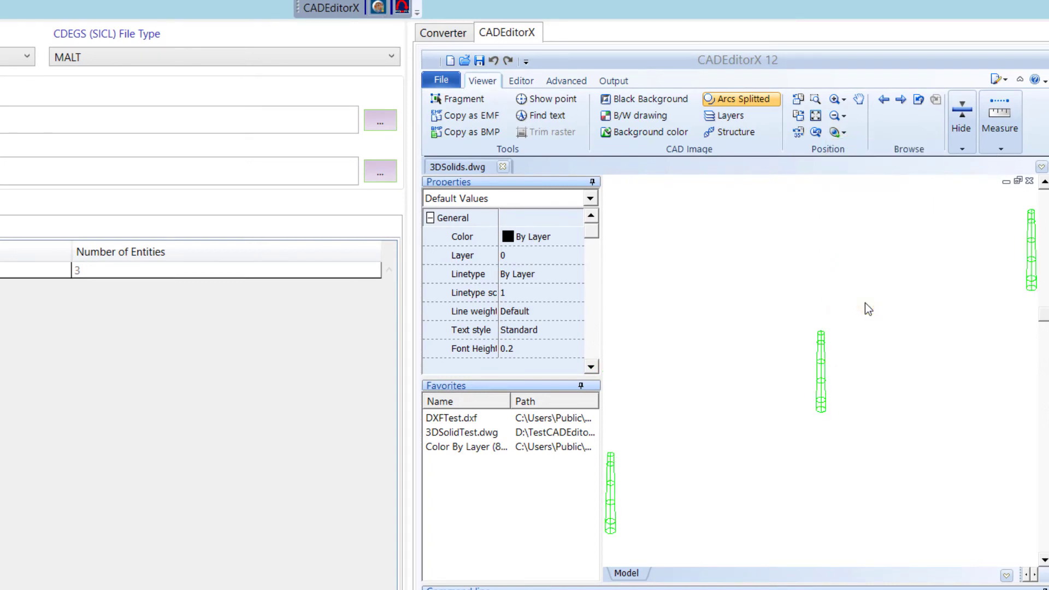
Step: Select the middle column in the drawing and check its entity type in the properties
{"action": "left_click", "coordinate": [820, 344]}
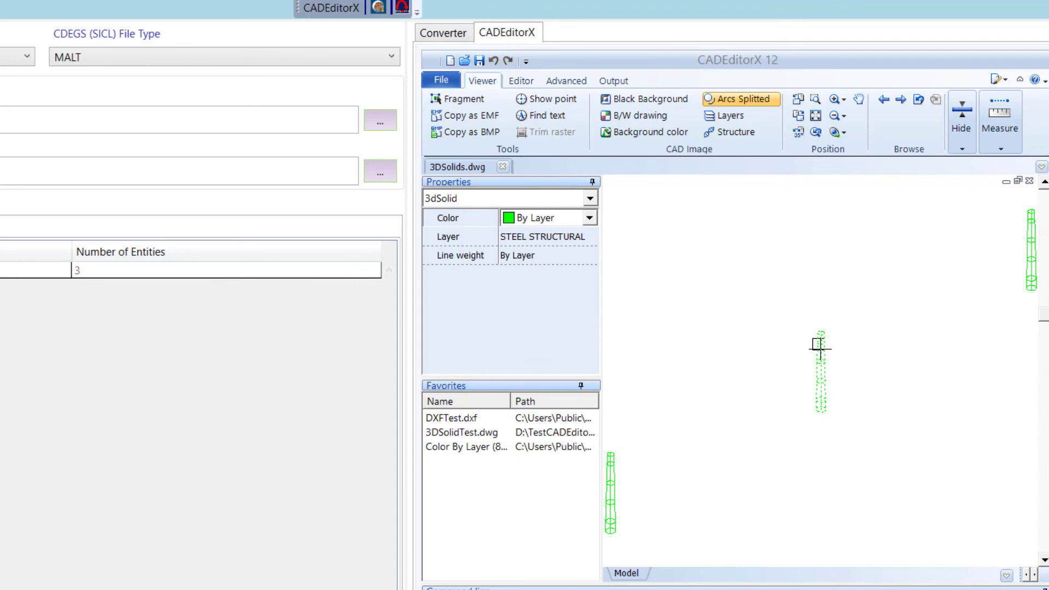
{"action": "left_click", "coordinate": [461, 205]}
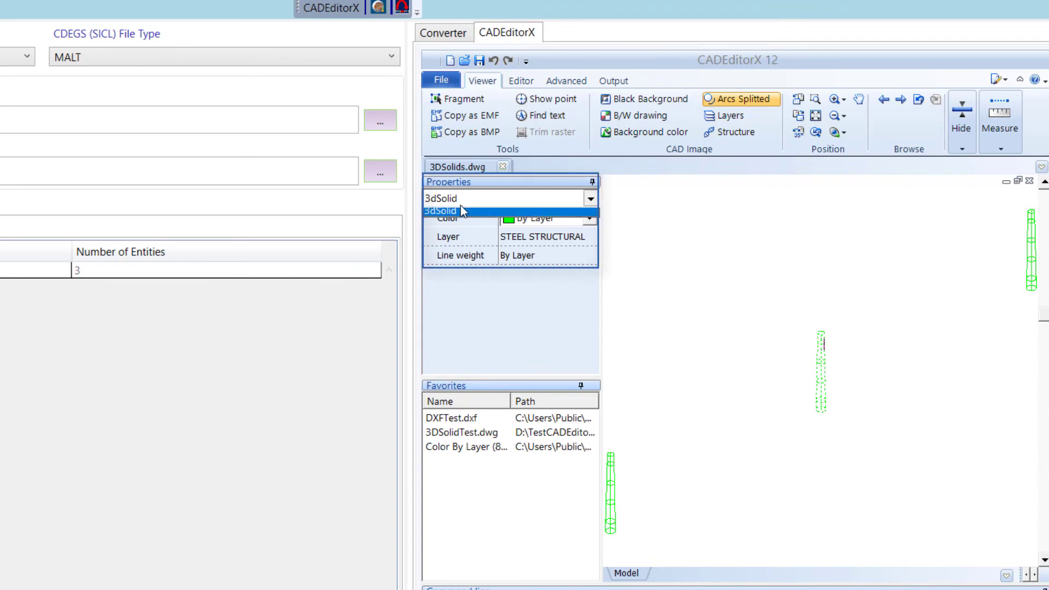
{"action": "left_click", "coordinate": [461, 211]}
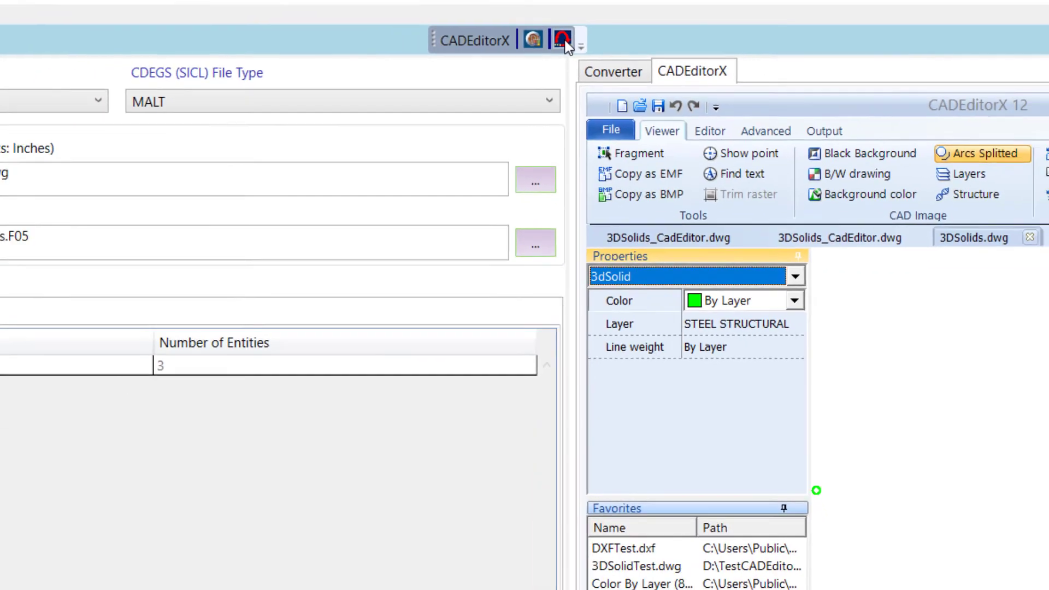
Step: Export the CADEditorX drawing back to the converter with a reset SICL file name, and convert it to MT_3DSolids_CadEditor.F05
{"action": "left_click", "coordinate": [563, 40]}
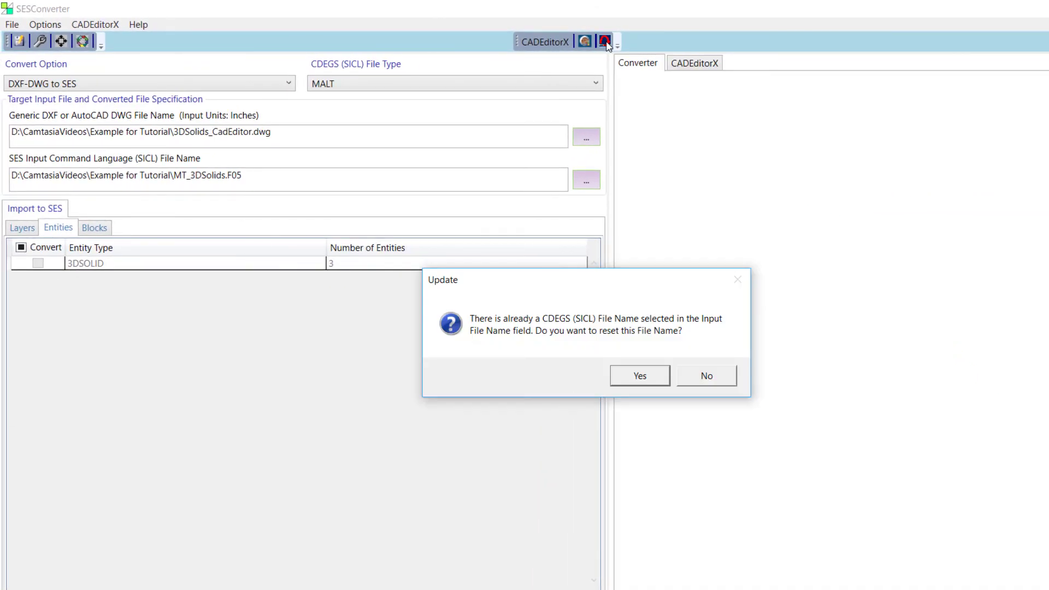
{"action": "left_click", "coordinate": [648, 381]}
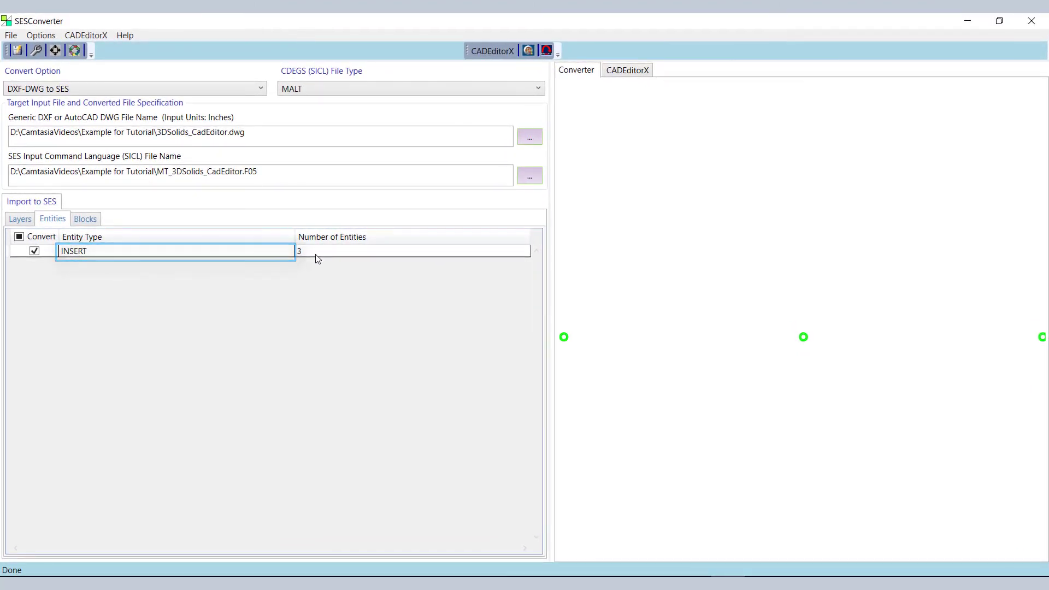
{"action": "left_click", "coordinate": [74, 55]}
{"action": "left_click", "coordinate": [580, 359]}
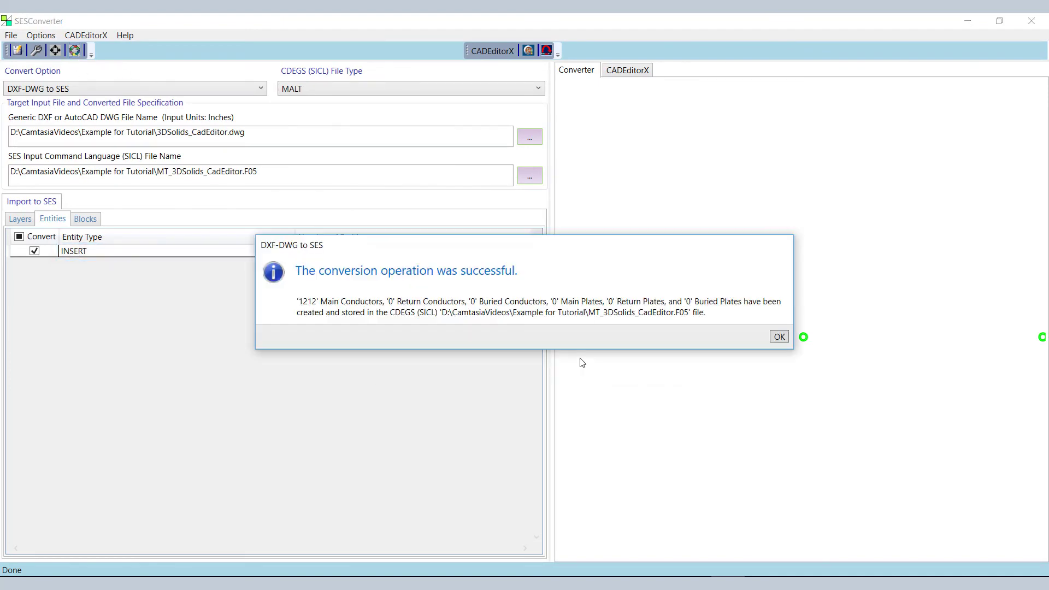